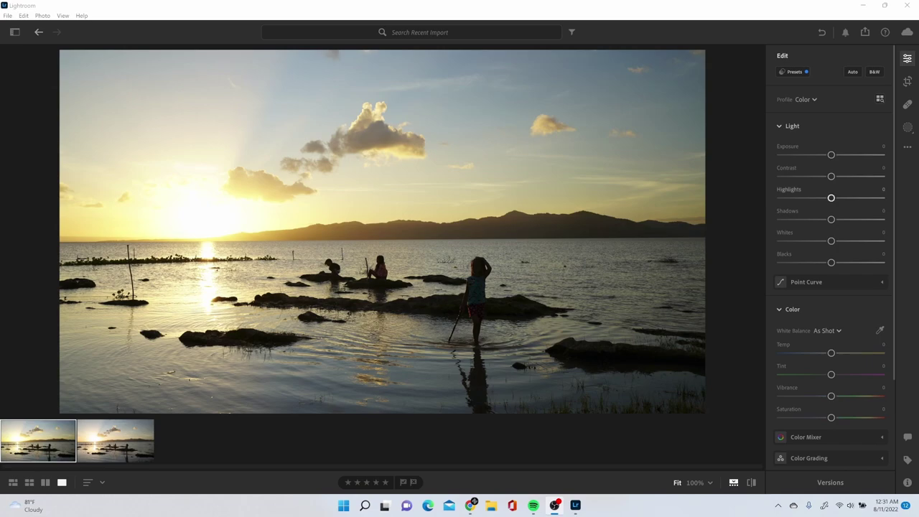
Demonstrate Exposure, switch to the sunset photo fitted in view, and set Exposure to -0.08.
{"action": "left_click_drag", "start_coordinate": [831, 154], "coordinate": [809, 155]}
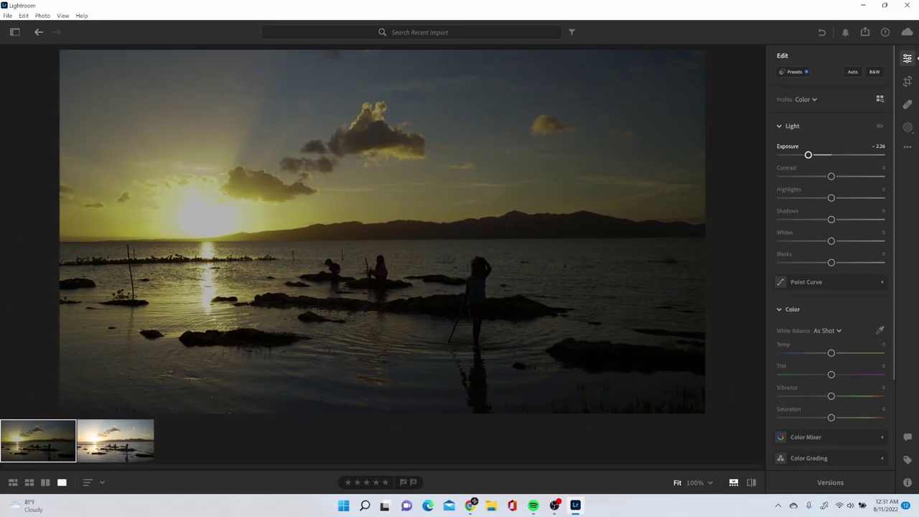
{"action": "left_click_drag", "start_coordinate": [809, 154], "coordinate": [864, 155]}
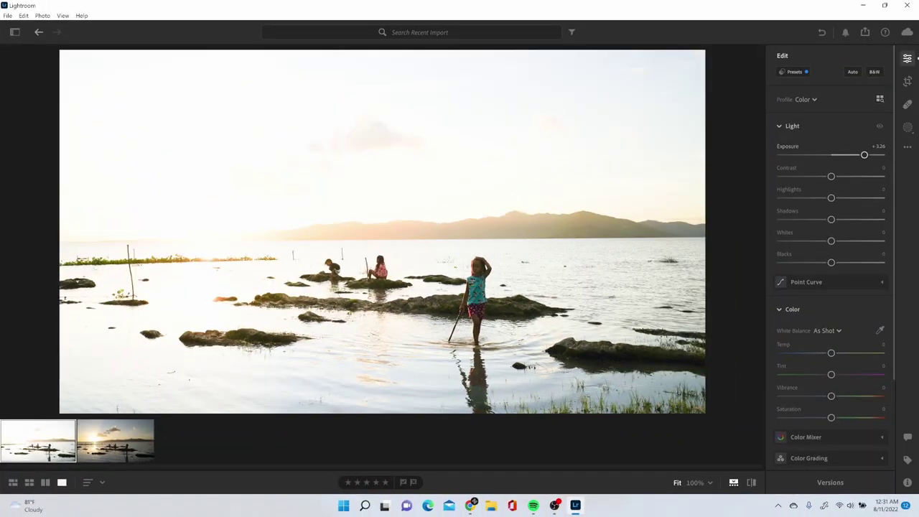
{"action": "key", "text": "Right"}
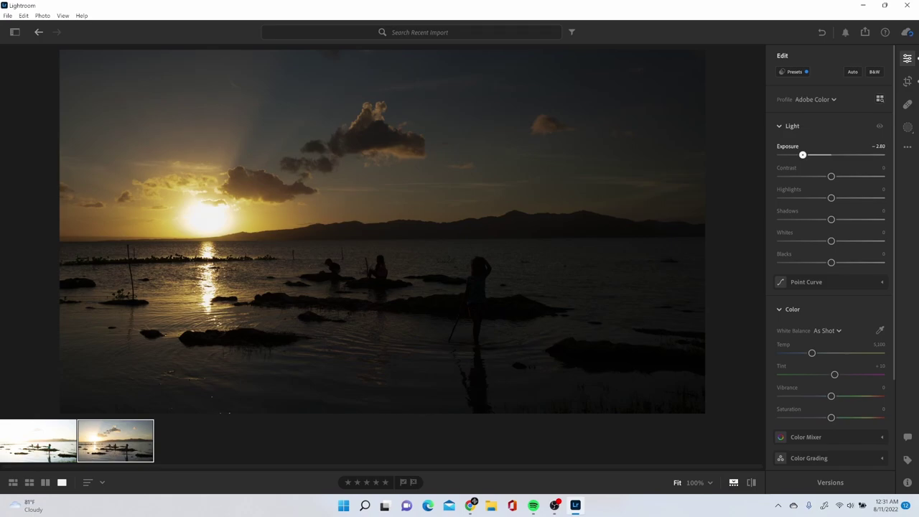
{"action": "left_click_drag", "start_coordinate": [803, 154], "coordinate": [874, 155]}
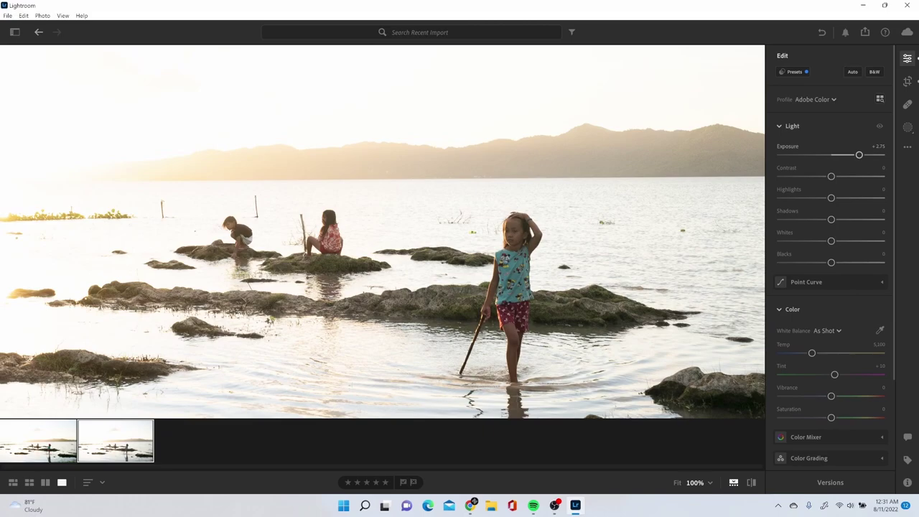
{"action": "key", "text": "z"}
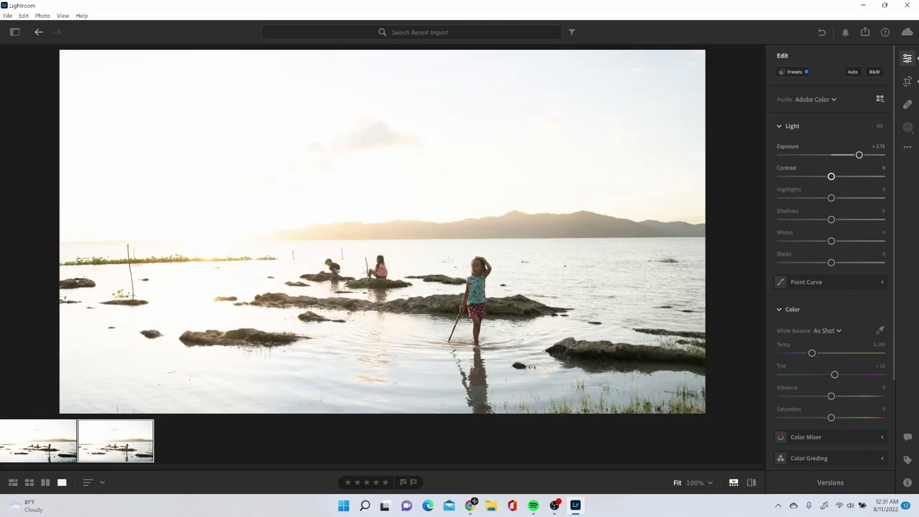
{"action": "left_click_drag", "start_coordinate": [859, 154], "coordinate": [831, 155]}
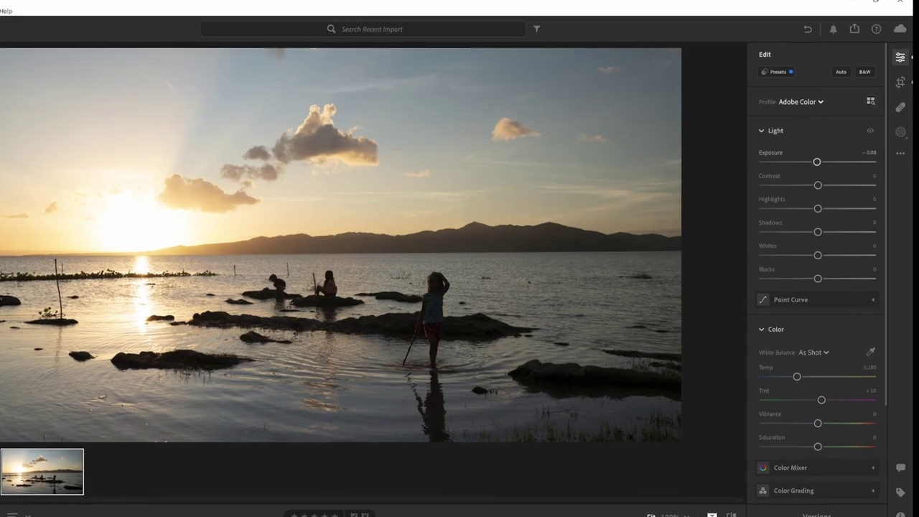
Try the Adobe Portrait profile from the Profile list, then open the full profile browser.
{"action": "left_click", "coordinate": [814, 99]}
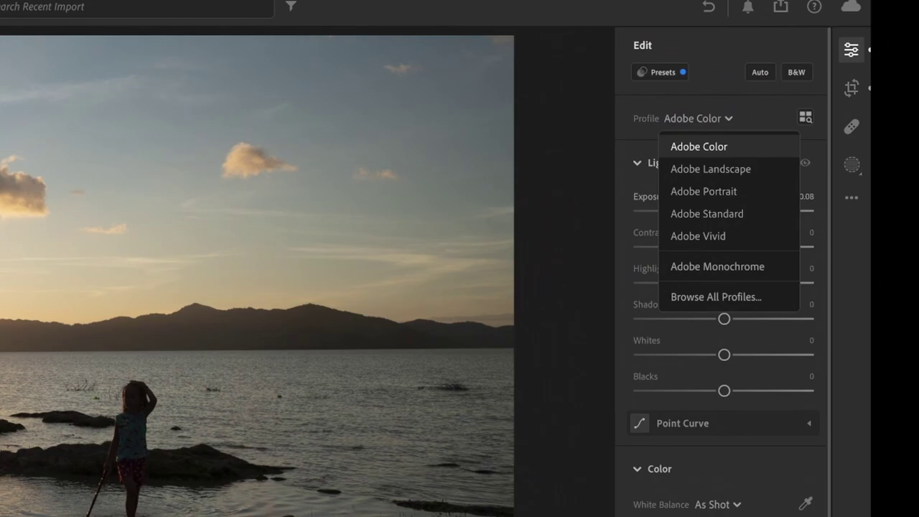
{"action": "key", "text": "Down"}
{"action": "key", "text": "Down"}
{"action": "key", "text": "Return"}
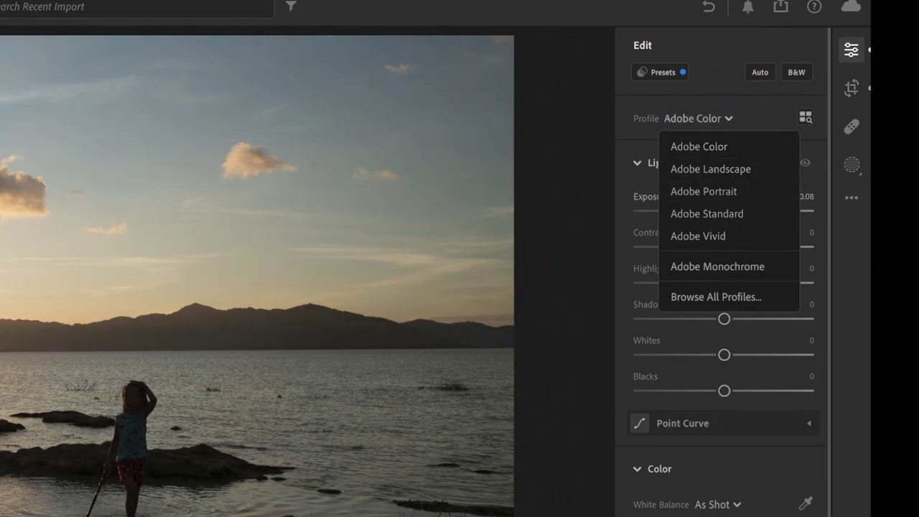
{"action": "key", "text": "Return"}
{"action": "key", "text": "Down"}
{"action": "key", "text": "Down"}
{"action": "key", "text": "Down"}
{"action": "key", "text": "Down"}
{"action": "key", "text": "Down"}
{"action": "key", "text": "Down"}
{"action": "key", "text": "Down"}
{"action": "key", "text": "Return"}
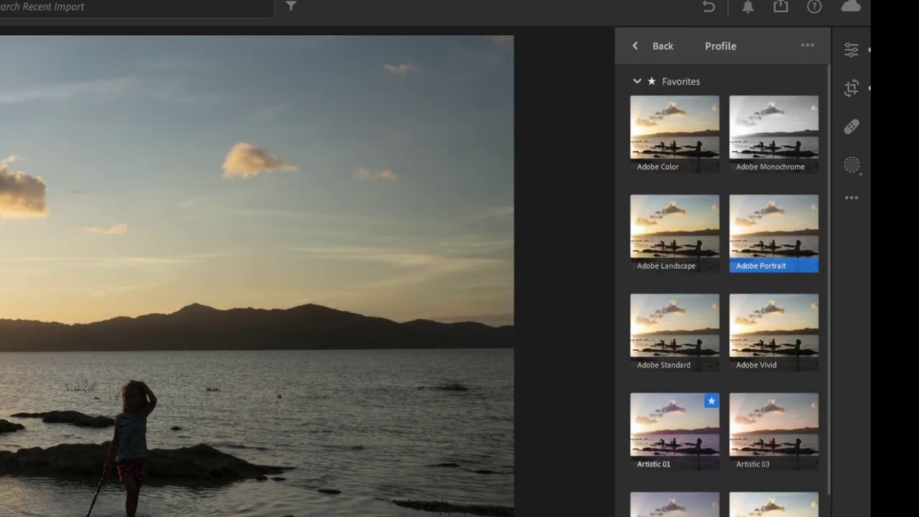
Preview the Camera Landscape, Vivid and Light profiles, apply Camera Deep, and dismiss the tip.
{"action": "scroll", "coordinate": [773, 431], "scroll_direction": "down", "scroll_amount": 2}
{"action": "scroll", "coordinate": [773, 431], "scroll_direction": "down", "scroll_amount": 3}
{"action": "scroll", "coordinate": [773, 431], "scroll_direction": "down", "scroll_amount": 5}
{"action": "scroll", "coordinate": [774, 431], "scroll_direction": "down", "scroll_amount": 2}
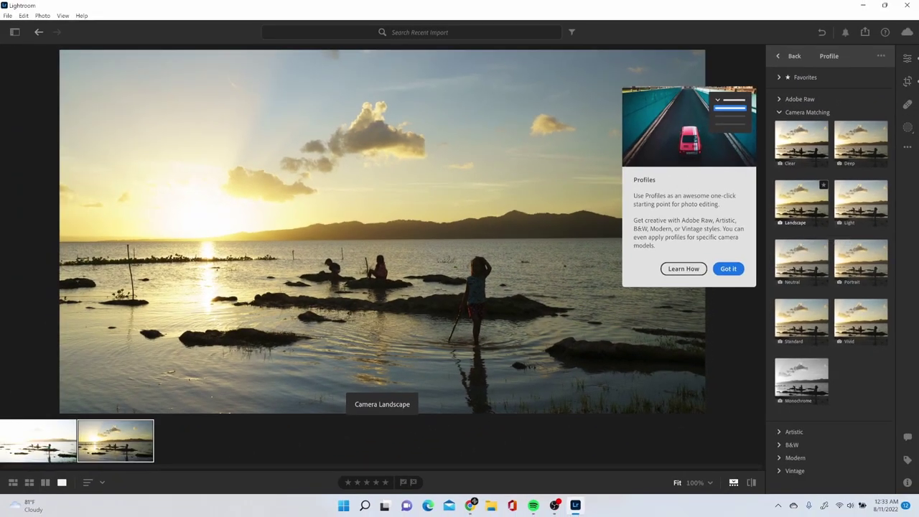
{"action": "left_click", "coordinate": [801, 203]}
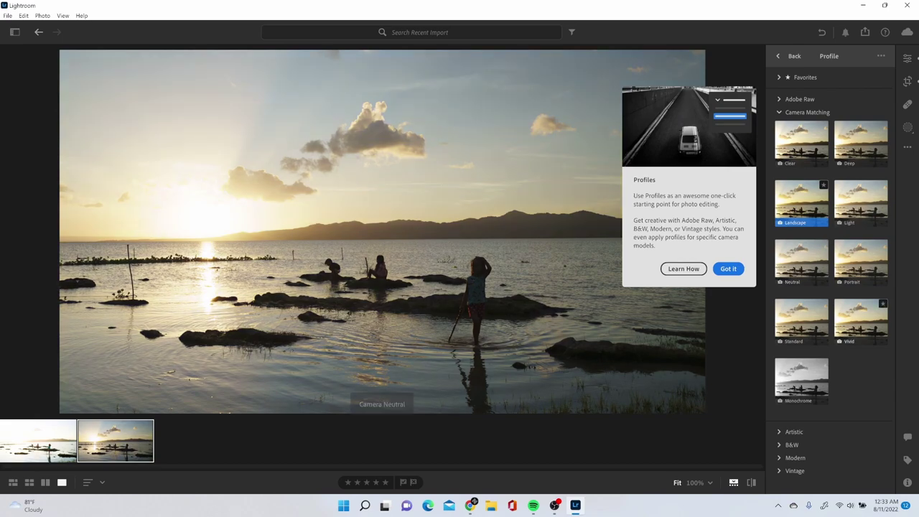
{"action": "left_click", "coordinate": [862, 319]}
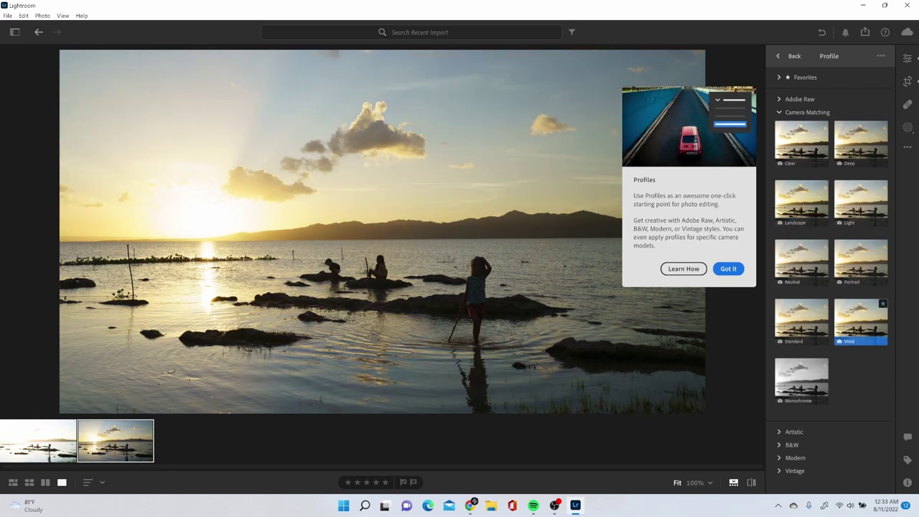
{"action": "left_click", "coordinate": [861, 201]}
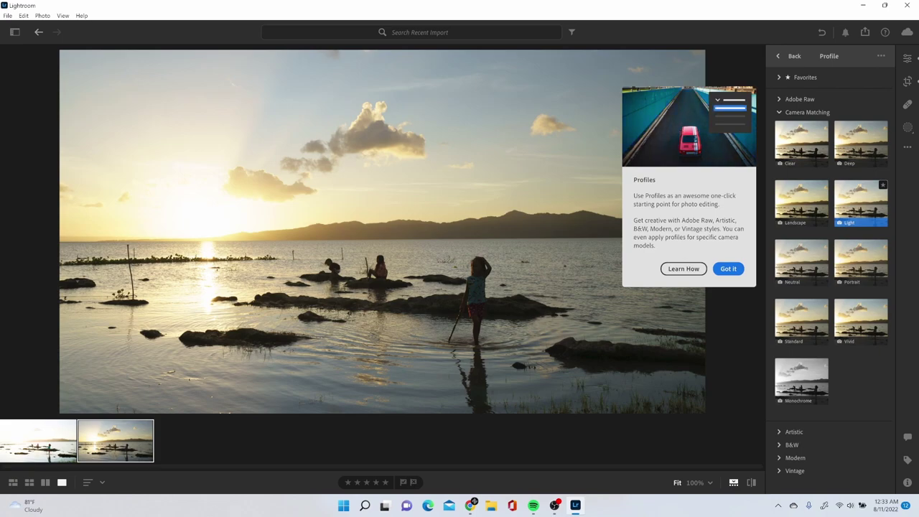
{"action": "left_click", "coordinate": [861, 140]}
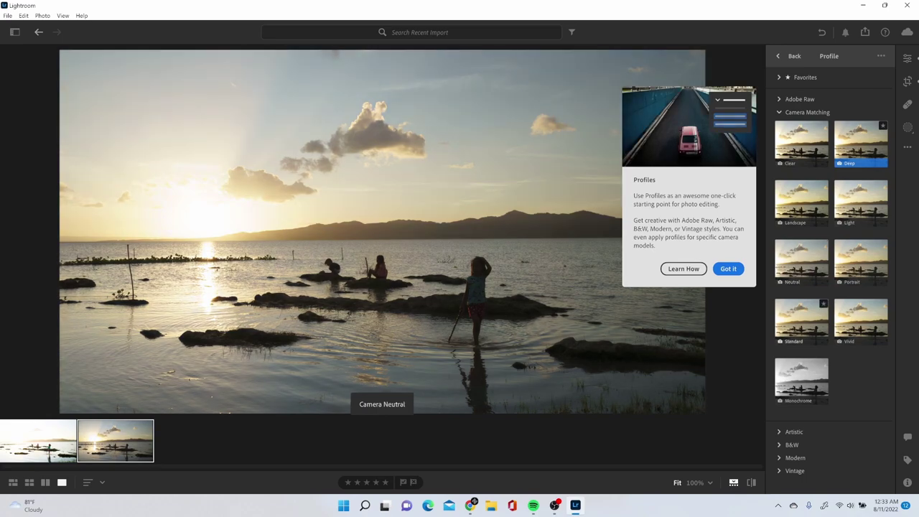
{"action": "left_click", "coordinate": [729, 269]}
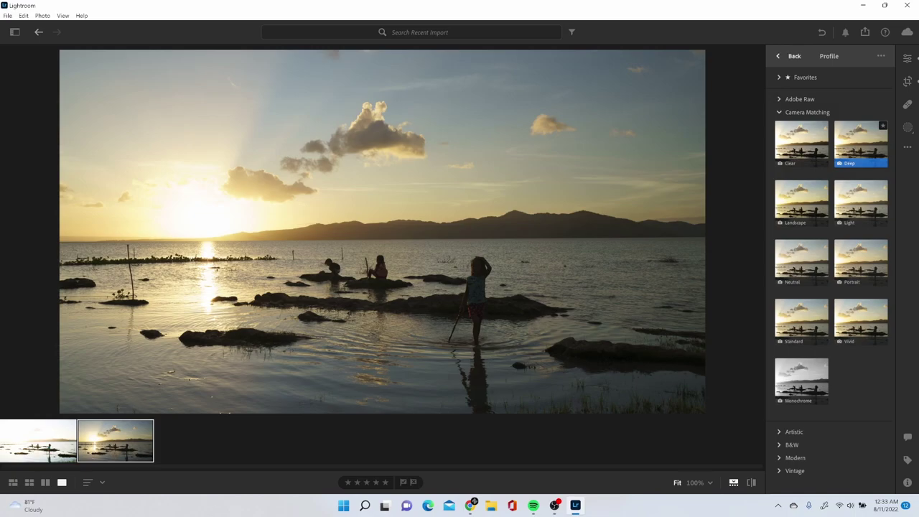
Exit the Profile browser with Camera Deep active, expand Detail, and return to the Light panel.
{"action": "left_click", "coordinate": [791, 56]}
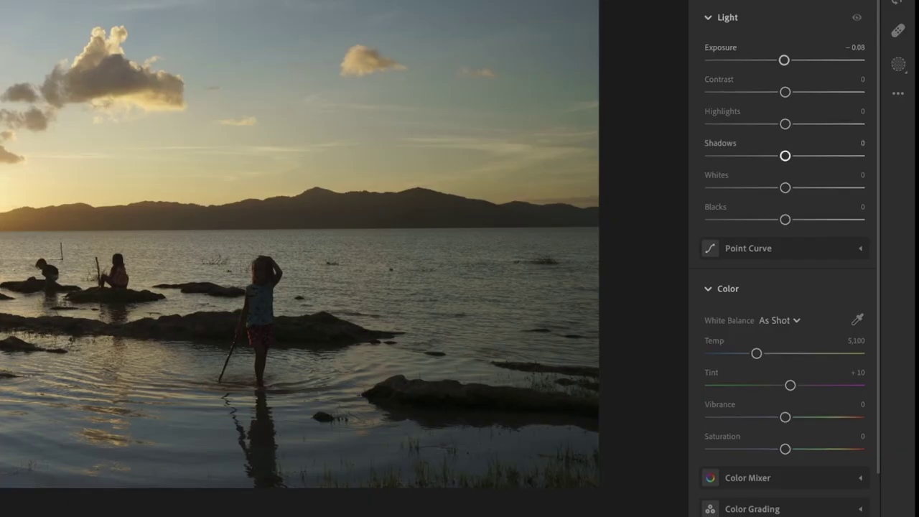
{"action": "scroll", "coordinate": [831, 286], "scroll_direction": "down", "scroll_amount": 2}
{"action": "scroll", "coordinate": [785, 293], "scroll_direction": "up", "scroll_amount": 3}
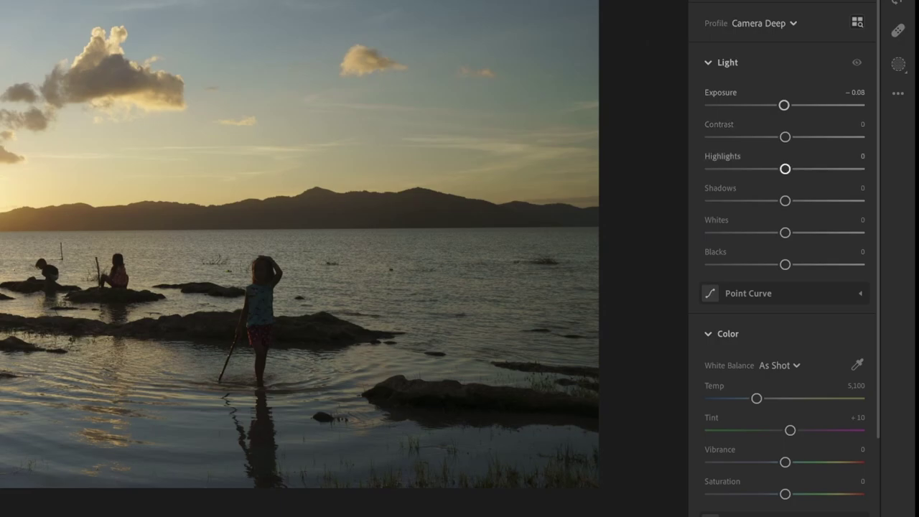
{"action": "scroll", "coordinate": [785, 168], "scroll_direction": "down", "scroll_amount": 1}
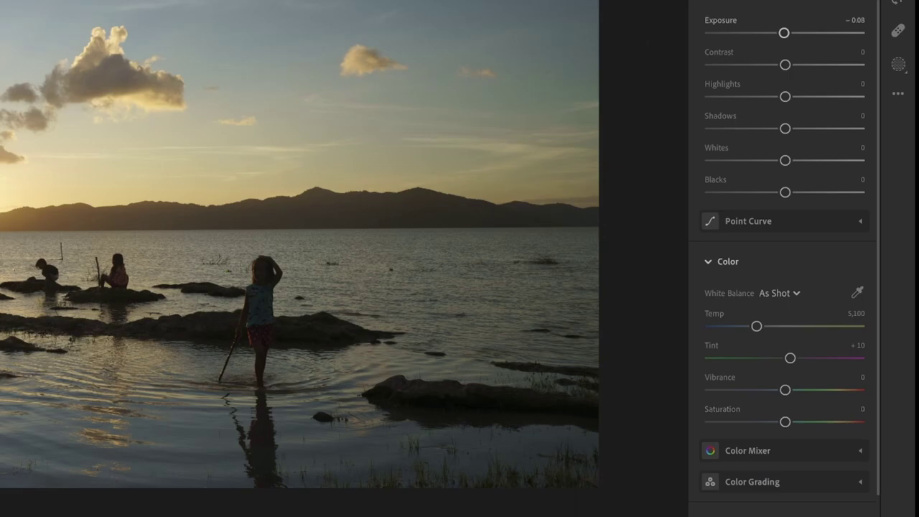
{"action": "scroll", "coordinate": [785, 288], "scroll_direction": "down", "scroll_amount": 2}
{"action": "scroll", "coordinate": [785, 287], "scroll_direction": "down", "scroll_amount": 2}
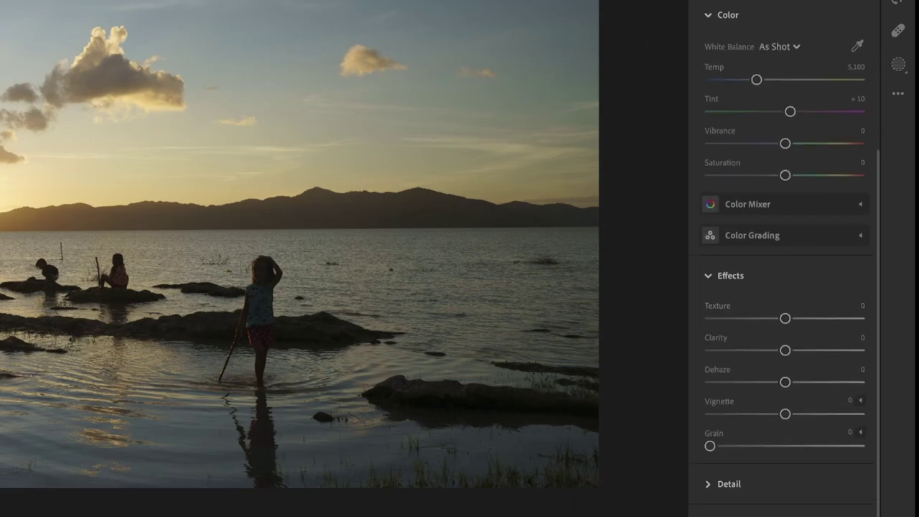
{"action": "left_click", "coordinate": [729, 484]}
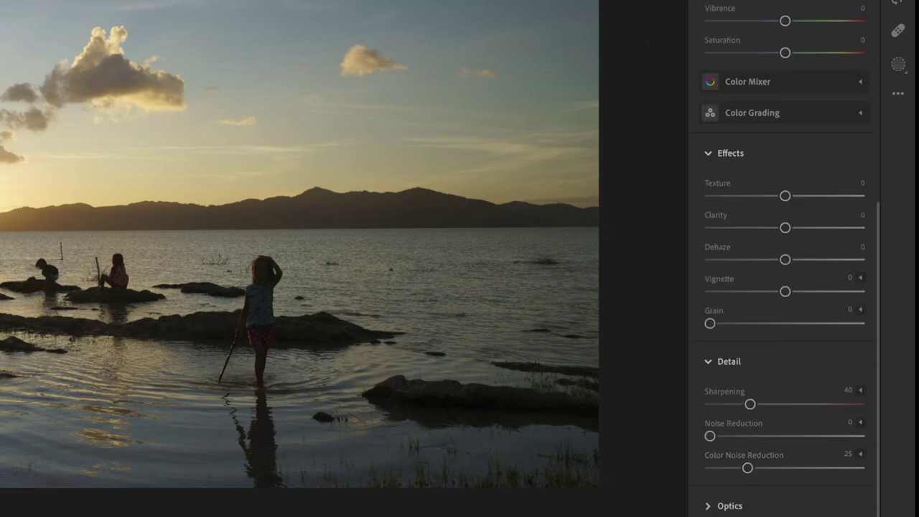
{"action": "scroll", "coordinate": [785, 227], "scroll_direction": "up", "scroll_amount": 2}
{"action": "scroll", "coordinate": [785, 227], "scroll_direction": "up", "scroll_amount": 4}
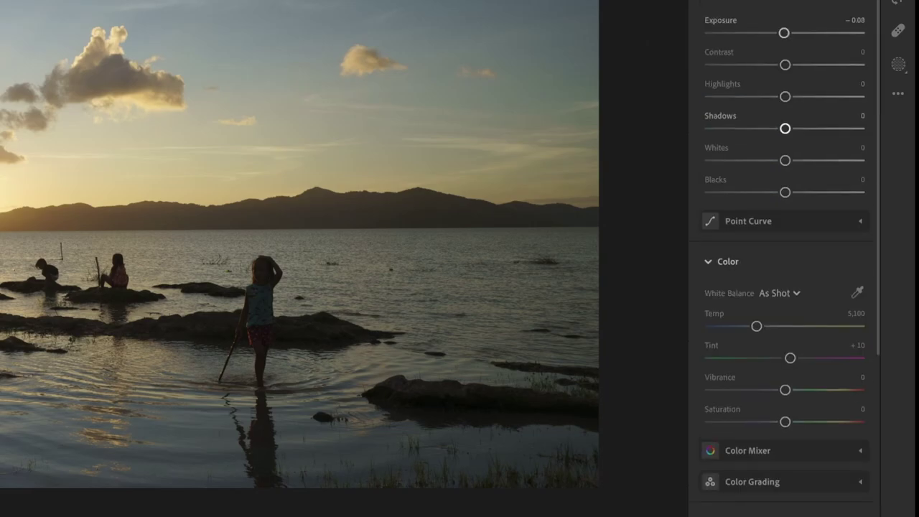
{"action": "scroll", "coordinate": [785, 228], "scroll_direction": "up", "scroll_amount": 1}
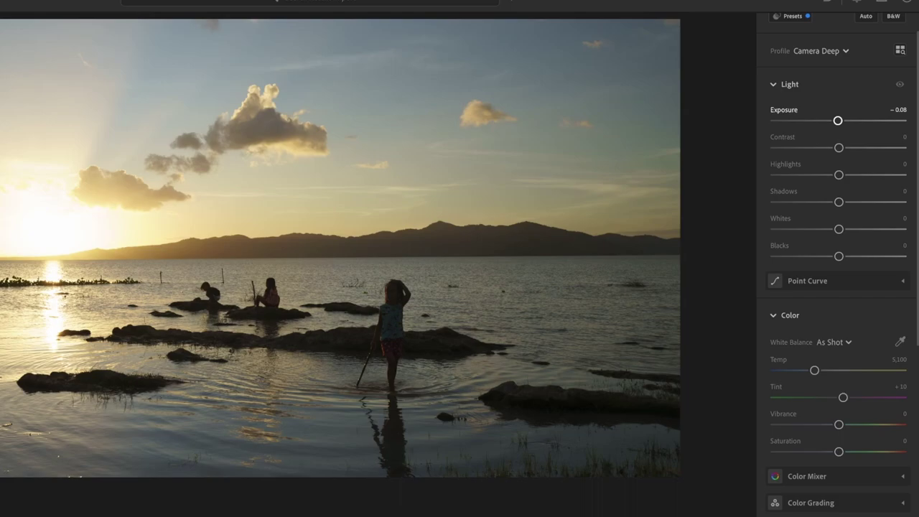
Demonstrate maximum Contrast, leaving Exposure +0.01, Contrast +1 and Highlights -2.
{"action": "mouse_move", "coordinate": [837, 120]}
{"action": "left_mouse_down"}
{"action": "mouse_move", "coordinate": [855, 120]}
{"action": "mouse_move", "coordinate": [832, 120]}
{"action": "mouse_move", "coordinate": [839, 120]}
{"action": "left_mouse_up"}
{"action": "left_click_drag", "start_coordinate": [840, 148], "coordinate": [903, 147]}
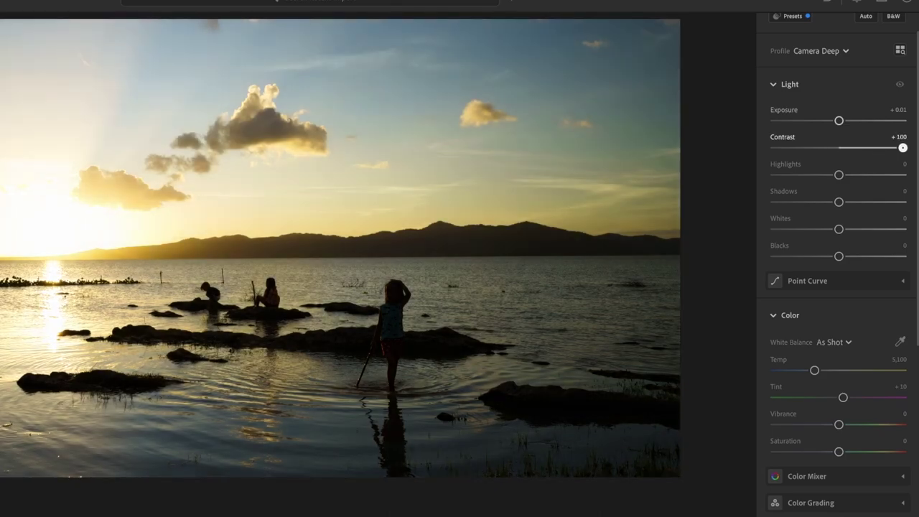
{"action": "left_click_drag", "start_coordinate": [903, 147], "coordinate": [839, 147]}
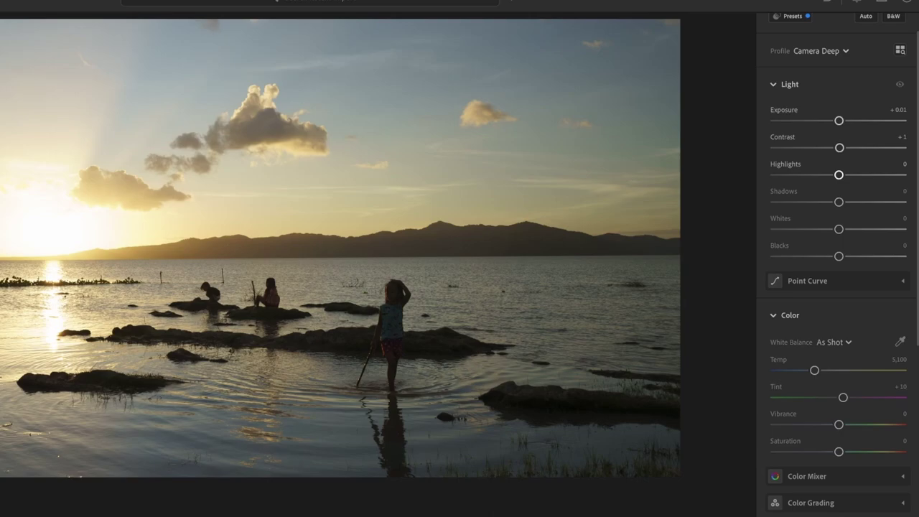
{"action": "left_click", "coordinate": [839, 175]}
{"action": "mouse_move", "coordinate": [839, 174]}
{"action": "left_mouse_down"}
{"action": "mouse_move", "coordinate": [776, 174]}
{"action": "mouse_move", "coordinate": [838, 175]}
{"action": "left_mouse_up"}
Set Shadows +1 and Whites -1, sweep Blacks from crushed to lifted, and settle at +3.
{"action": "mouse_move", "coordinate": [839, 202]}
{"action": "left_mouse_down"}
{"action": "mouse_move", "coordinate": [775, 202]}
{"action": "mouse_move", "coordinate": [903, 202]}
{"action": "mouse_move", "coordinate": [839, 202]}
{"action": "left_mouse_up"}
{"action": "mouse_move", "coordinate": [839, 229]}
{"action": "left_mouse_down"}
{"action": "mouse_move", "coordinate": [903, 229]}
{"action": "mouse_move", "coordinate": [784, 229]}
{"action": "mouse_move", "coordinate": [838, 229]}
{"action": "left_mouse_up"}
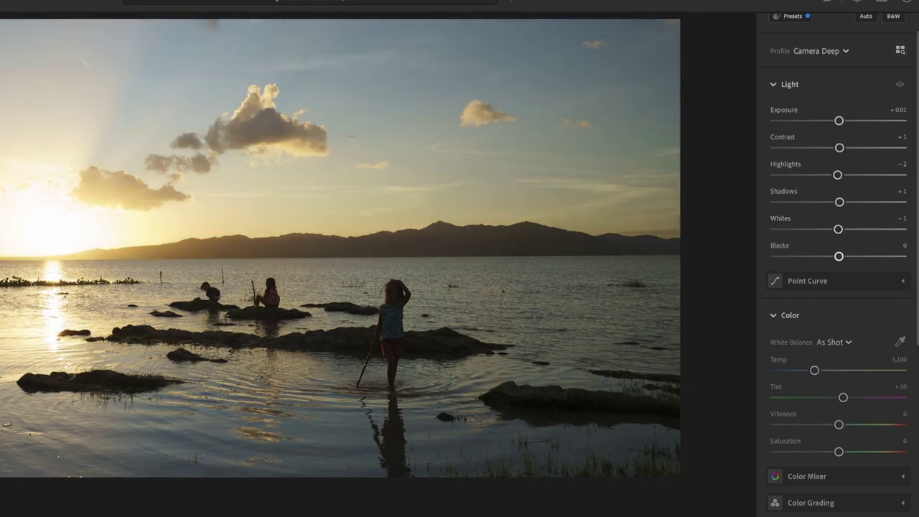
{"action": "left_click_drag", "start_coordinate": [839, 256], "coordinate": [834, 256]}
{"action": "left_click_drag", "start_coordinate": [833, 256], "coordinate": [775, 256]}
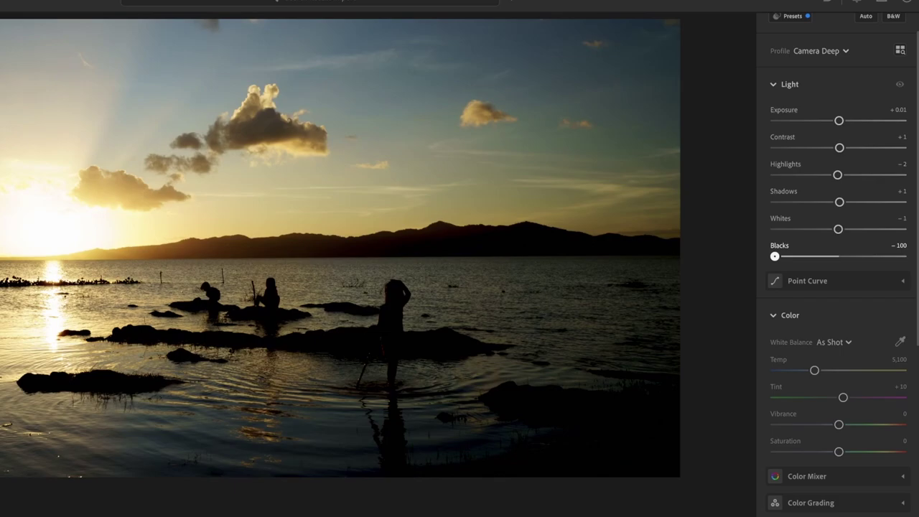
{"action": "mouse_move", "coordinate": [775, 257]}
{"action": "left_mouse_down"}
{"action": "mouse_move", "coordinate": [903, 256]}
{"action": "mouse_move", "coordinate": [841, 256]}
{"action": "left_mouse_up"}
{"action": "left_click_drag", "start_coordinate": [760, 328], "coordinate": [761, 328]}
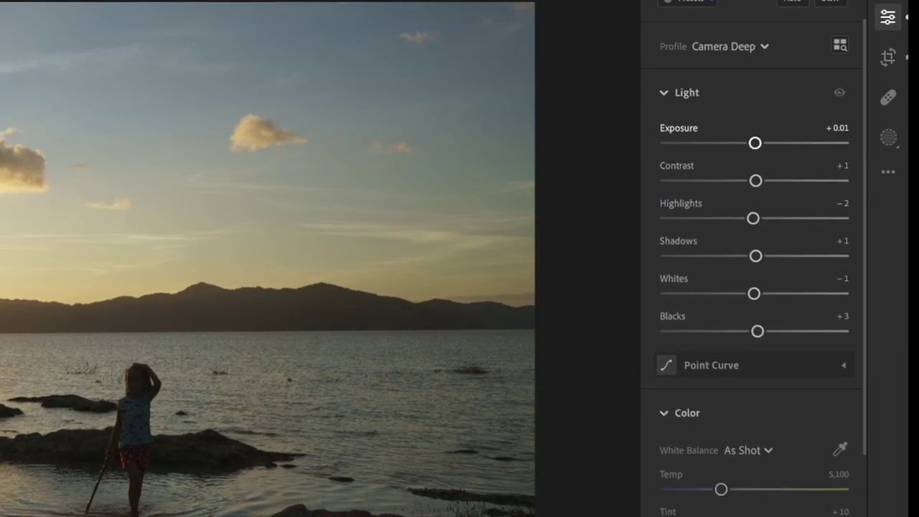
Switch to the brighter photo and set Exposure -0.06, Highlights -100, Whites -75 to recover the sky.
{"action": "mouse_move", "coordinate": [756, 143]}
{"action": "left_mouse_down"}
{"action": "mouse_move", "coordinate": [774, 142]}
{"action": "mouse_move", "coordinate": [759, 143]}
{"action": "left_mouse_up"}
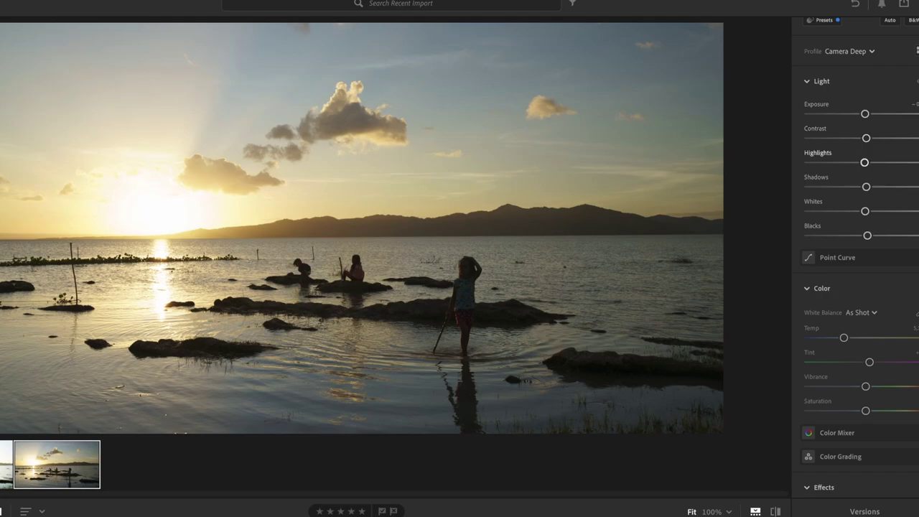
{"action": "left_click_drag", "start_coordinate": [865, 162], "coordinate": [859, 162]}
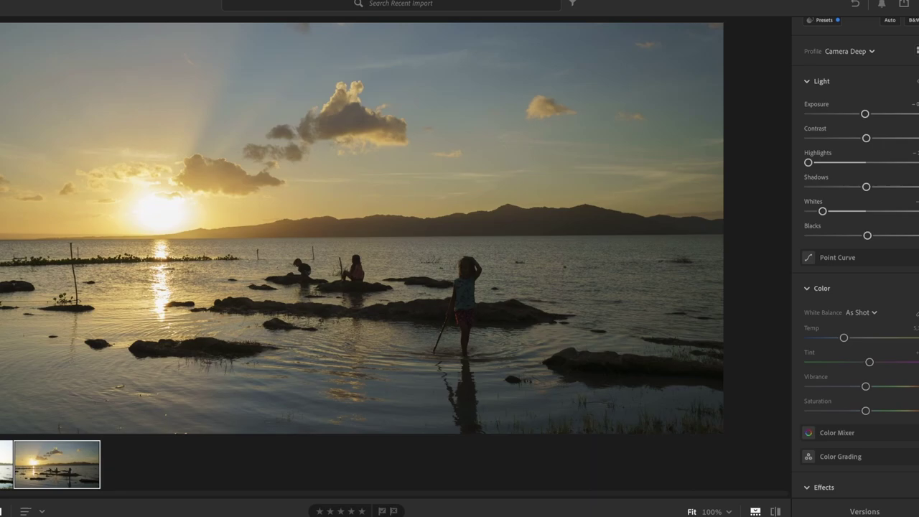
{"action": "left_click", "coordinate": [6, 465]}
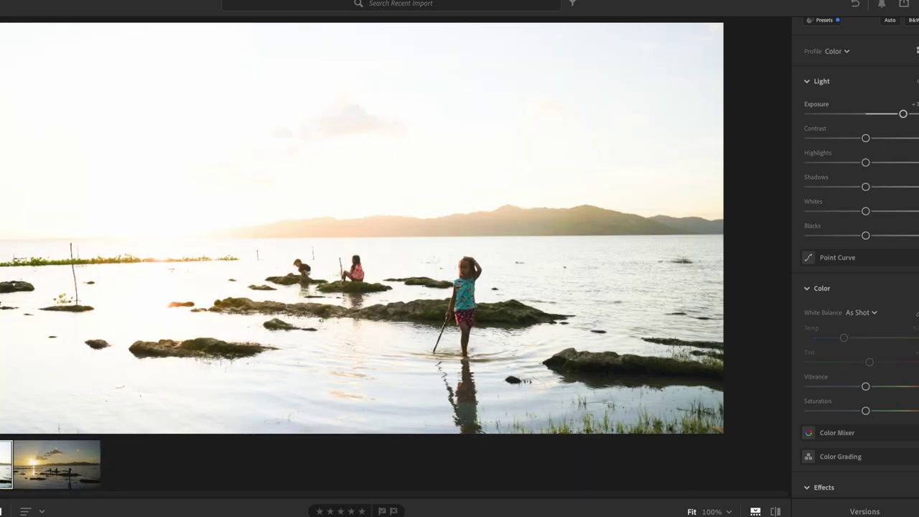
{"action": "left_click_drag", "start_coordinate": [903, 113], "coordinate": [865, 113]}
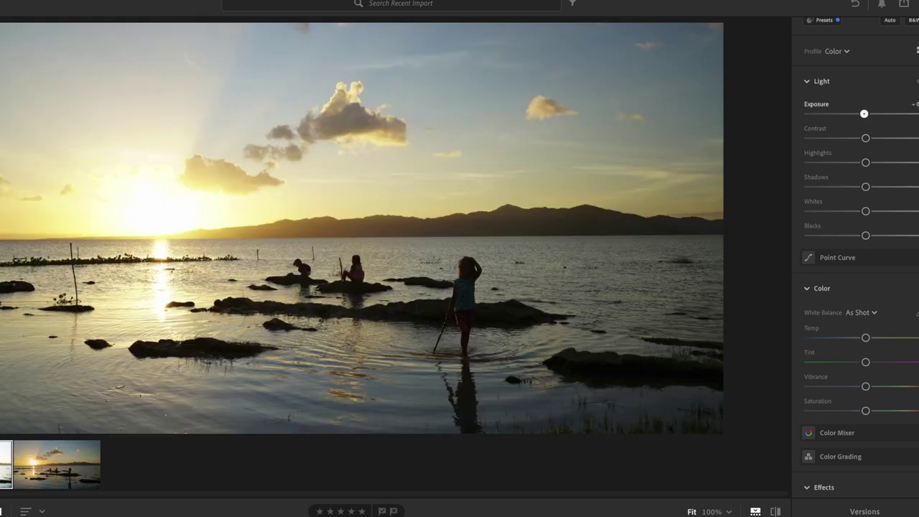
{"action": "left_click_drag", "start_coordinate": [866, 163], "coordinate": [808, 162]}
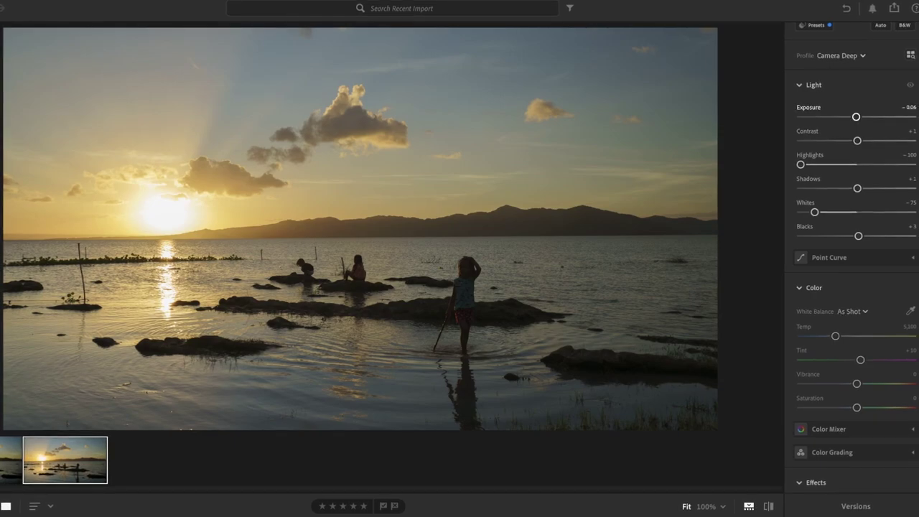
{"action": "left_click_drag", "start_coordinate": [855, 116], "coordinate": [855, 117]}
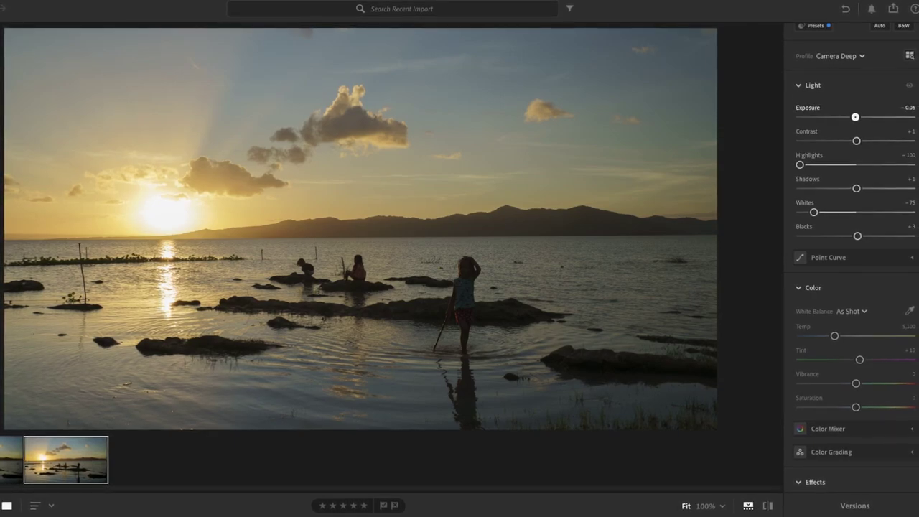
Raise Exposure to +0.23, preview Shadows at +100, then set Shadows +5 and Blacks -21.
{"action": "left_click_drag", "start_coordinate": [855, 117], "coordinate": [856, 117]}
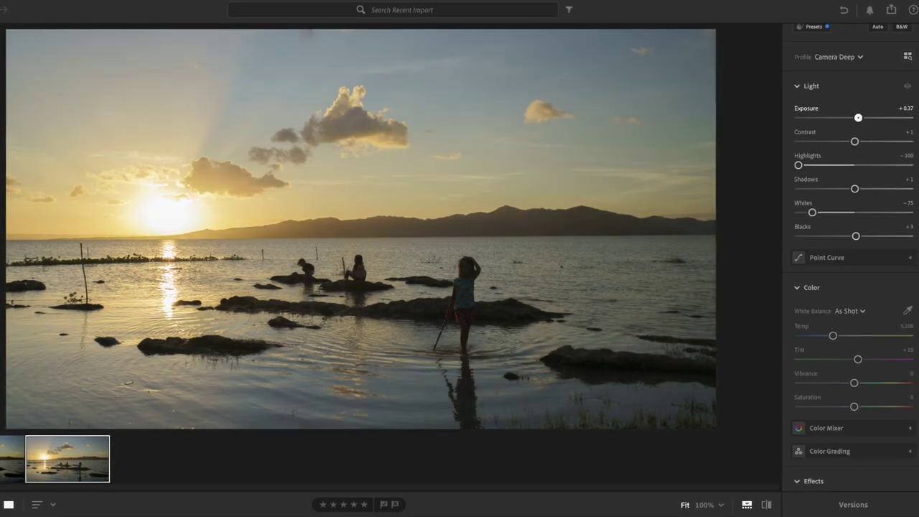
{"action": "left_click_drag", "start_coordinate": [854, 189], "coordinate": [906, 189]}
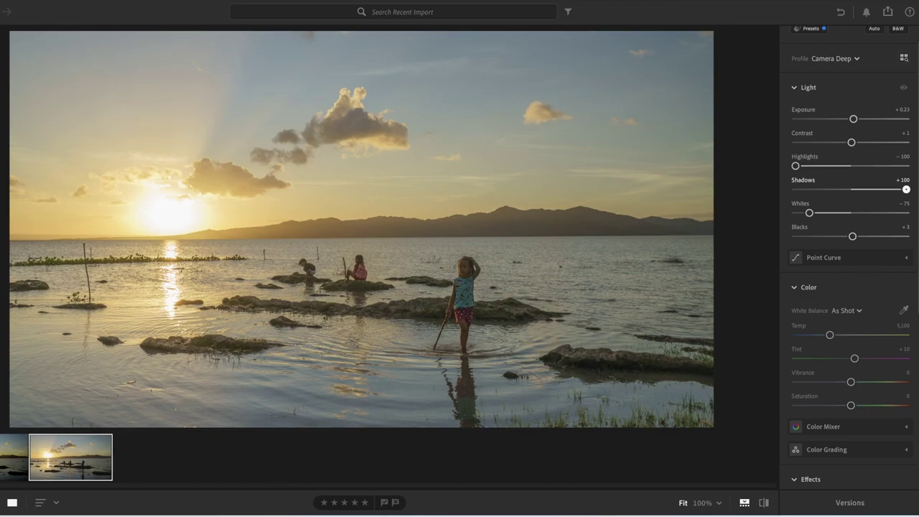
{"action": "left_click_drag", "start_coordinate": [907, 189], "coordinate": [906, 189]}
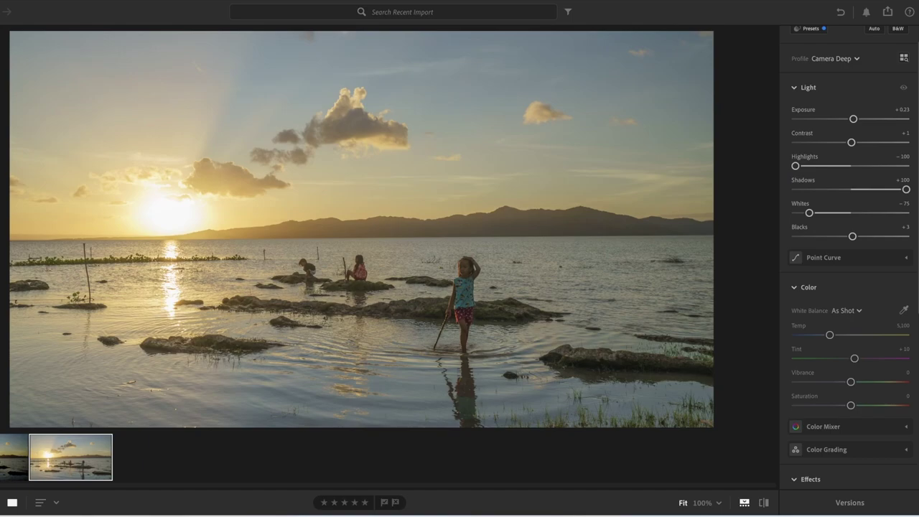
{"action": "key", "text": "z"}
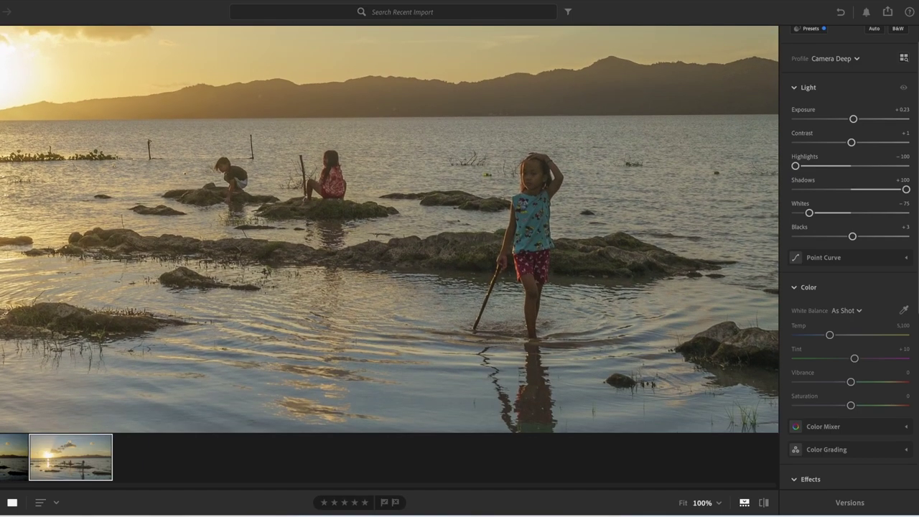
{"action": "key", "text": "z"}
{"action": "left_click_drag", "start_coordinate": [907, 189], "coordinate": [854, 189]}
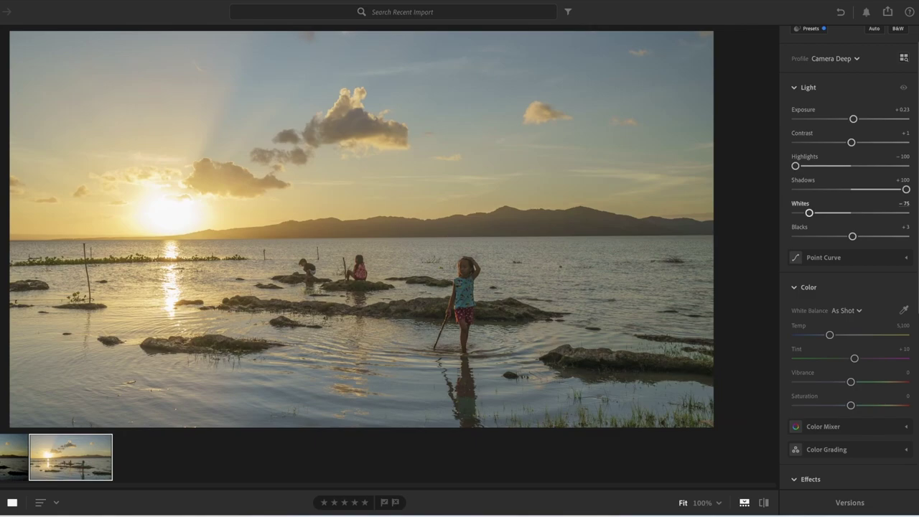
{"action": "left_click_drag", "start_coordinate": [853, 236], "coordinate": [839, 237]}
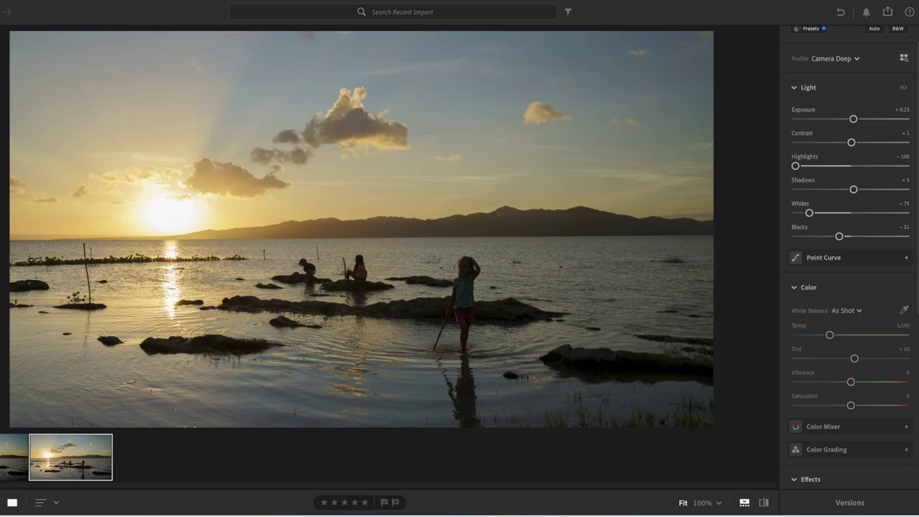
Set Temp to 5,029, preview strong magenta and green tints, then undo Tint back to +10.
{"action": "scroll", "coordinate": [850, 259], "scroll_direction": "down", "scroll_amount": 1}
{"action": "scroll", "coordinate": [849, 258], "scroll_direction": "down", "scroll_amount": 1}
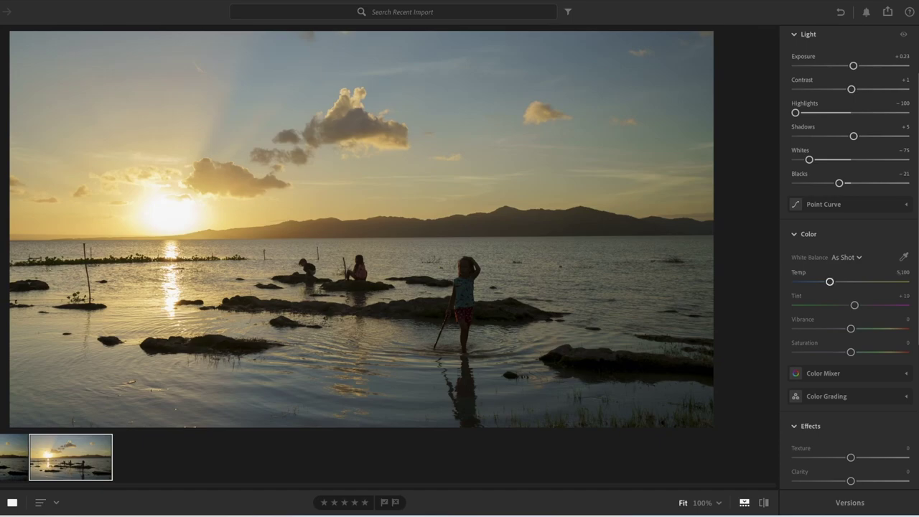
{"action": "mouse_move", "coordinate": [830, 282]}
{"action": "left_mouse_down"}
{"action": "mouse_move", "coordinate": [887, 281]}
{"action": "mouse_move", "coordinate": [808, 281]}
{"action": "mouse_move", "coordinate": [827, 282]}
{"action": "left_mouse_up"}
{"action": "left_click_drag", "start_coordinate": [826, 281], "coordinate": [829, 282]}
{"action": "left_click_drag", "start_coordinate": [854, 305], "coordinate": [884, 305]}
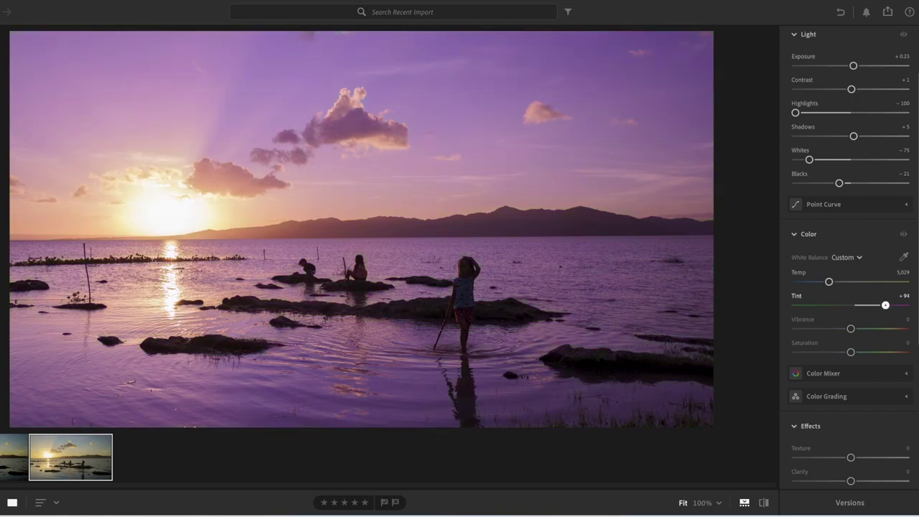
{"action": "left_click_drag", "start_coordinate": [885, 305], "coordinate": [816, 305]}
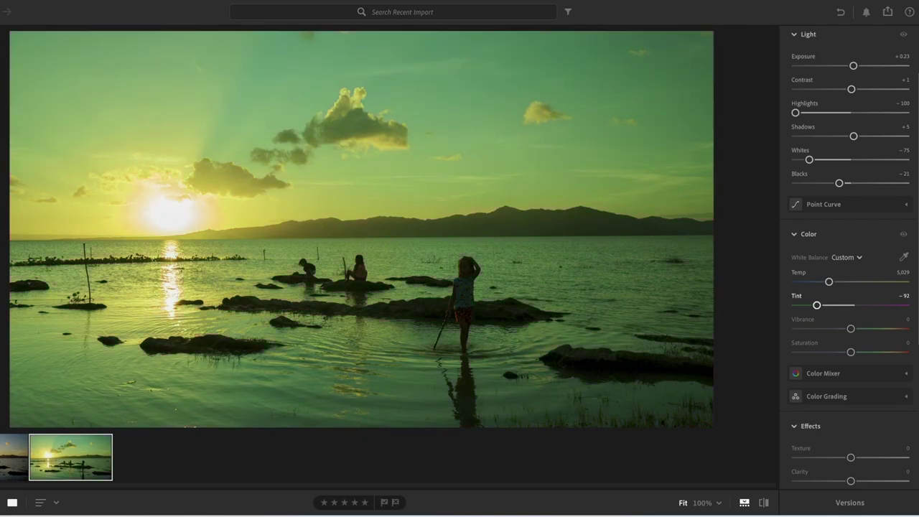
{"action": "scroll", "coordinate": [849, 258], "scroll_direction": "down", "scroll_amount": 2}
{"action": "key", "text": "ctrl+z"}
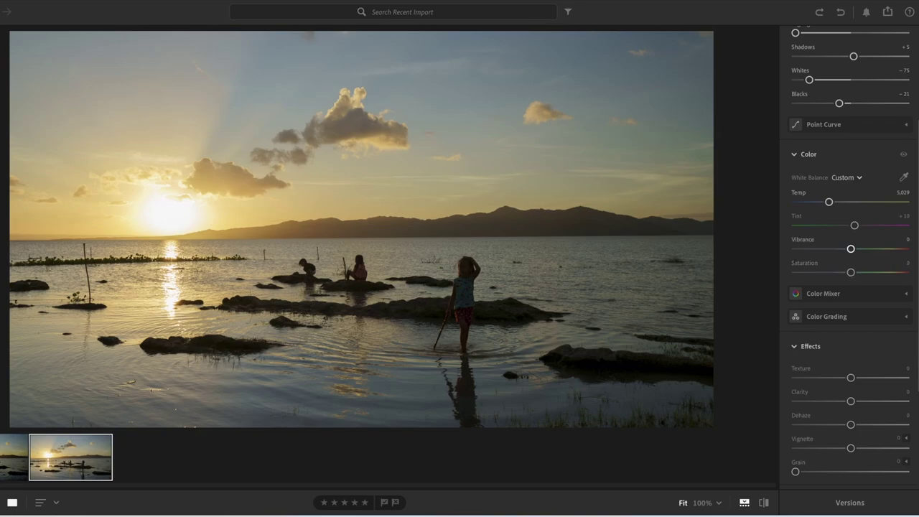
Preview stronger vibrance, then settle on Vibrance +4 and Saturation +1.
{"action": "mouse_move", "coordinate": [851, 249]}
{"action": "left_mouse_down"}
{"action": "mouse_move", "coordinate": [897, 248]}
{"action": "mouse_move", "coordinate": [854, 248]}
{"action": "mouse_move", "coordinate": [874, 272]}
{"action": "mouse_move", "coordinate": [895, 272]}
{"action": "mouse_move", "coordinate": [852, 272]}
{"action": "mouse_move", "coordinate": [906, 272]}
{"action": "mouse_move", "coordinate": [853, 272]}
{"action": "left_mouse_up"}
{"action": "mouse_move", "coordinate": [854, 248]}
{"action": "left_mouse_down"}
{"action": "mouse_move", "coordinate": [887, 249]}
{"action": "mouse_move", "coordinate": [853, 248]}
{"action": "left_mouse_up"}
{"action": "scroll", "coordinate": [826, 244], "scroll_direction": "down", "scroll_amount": 1}
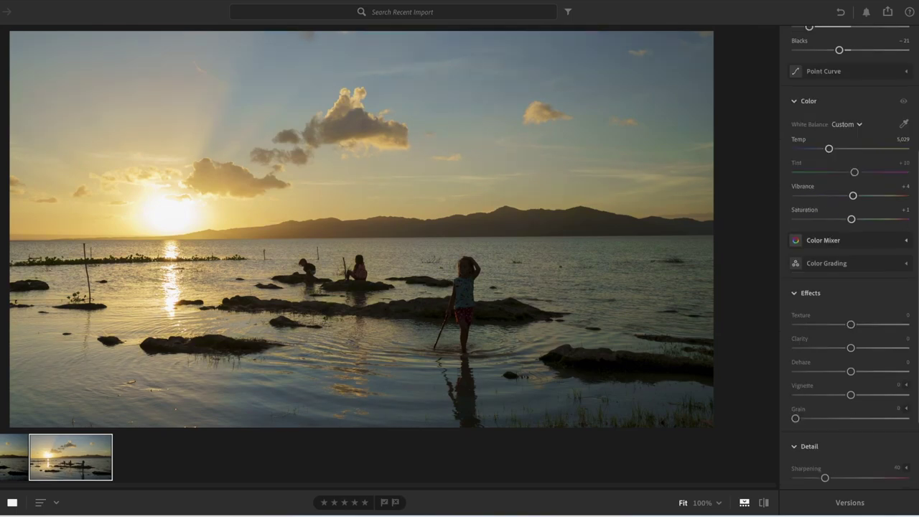
{"action": "left_click", "coordinate": [824, 238]}
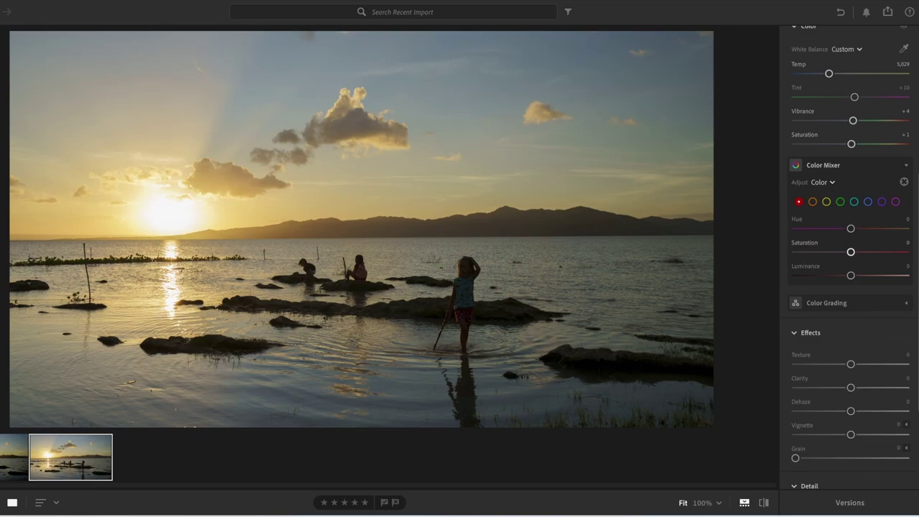
Set the Color Mixer yellows to Hue -3, Saturation +4 and Luminance +5.
{"action": "left_click", "coordinate": [827, 201]}
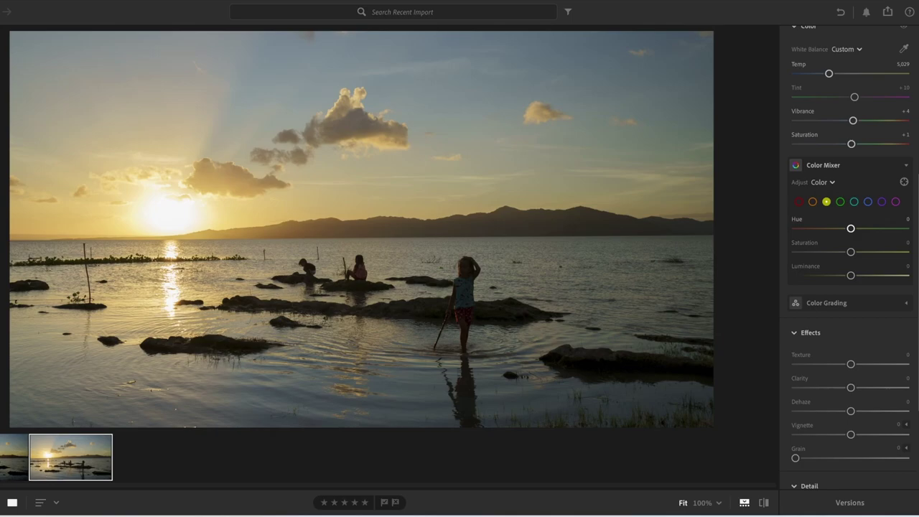
{"action": "left_click_drag", "start_coordinate": [852, 229], "coordinate": [847, 229]}
{"action": "mouse_move", "coordinate": [851, 252]}
{"action": "left_mouse_down"}
{"action": "mouse_move", "coordinate": [889, 252]}
{"action": "mouse_move", "coordinate": [854, 252]}
{"action": "mouse_move", "coordinate": [853, 275]}
{"action": "left_mouse_up"}
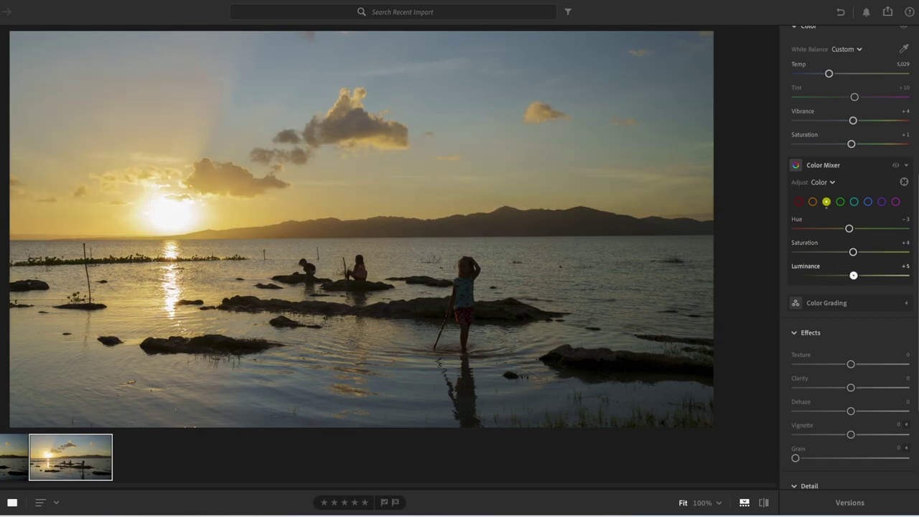
{"action": "left_click_drag", "start_coordinate": [853, 275], "coordinate": [854, 275]}
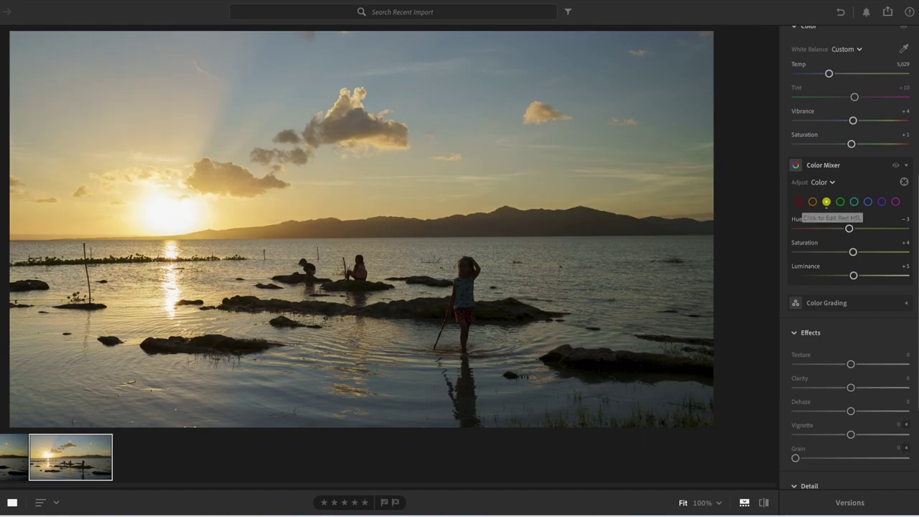
Review the orange, green, aqua, blue, purple and magenta ranges, then expand Color Grading.
{"action": "left_click", "coordinate": [813, 202]}
{"action": "left_click", "coordinate": [827, 202]}
{"action": "left_click", "coordinate": [841, 202]}
{"action": "left_click", "coordinate": [854, 202]}
{"action": "left_click", "coordinate": [869, 202]}
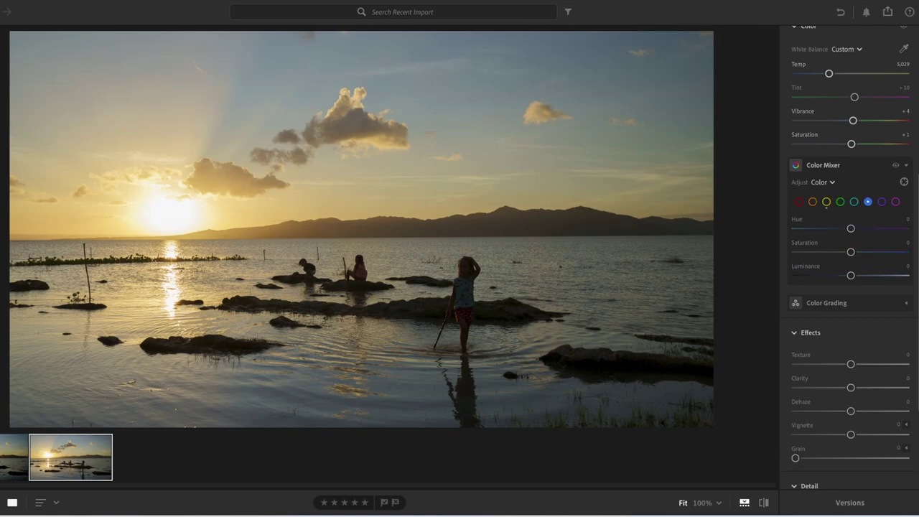
{"action": "left_click", "coordinate": [882, 201]}
{"action": "left_click", "coordinate": [896, 202]}
{"action": "left_click", "coordinate": [826, 302]}
{"action": "scroll", "coordinate": [848, 288], "scroll_direction": "up", "scroll_amount": 5}
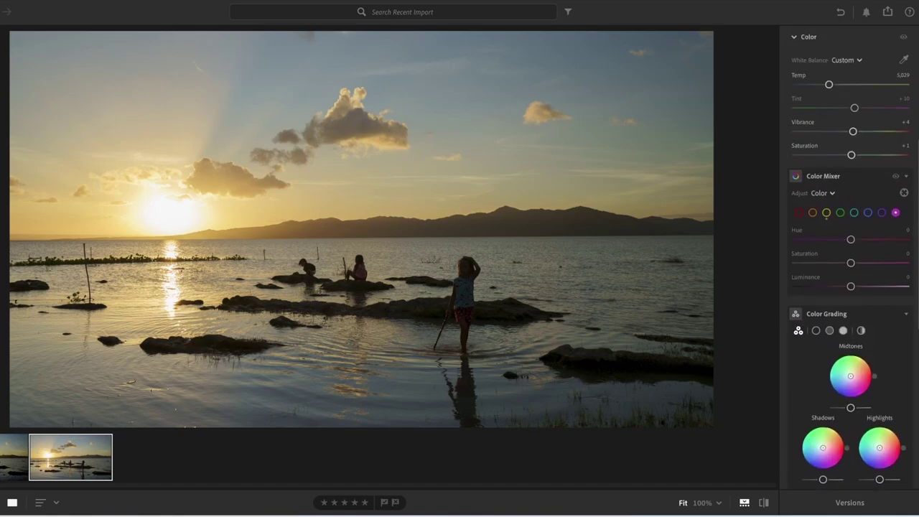
Tint the Highlights wheel slightly green and the Shadows wheel blue-violet, lowering Shadows luminance.
{"action": "scroll", "coordinate": [848, 288], "scroll_direction": "up", "scroll_amount": 1}
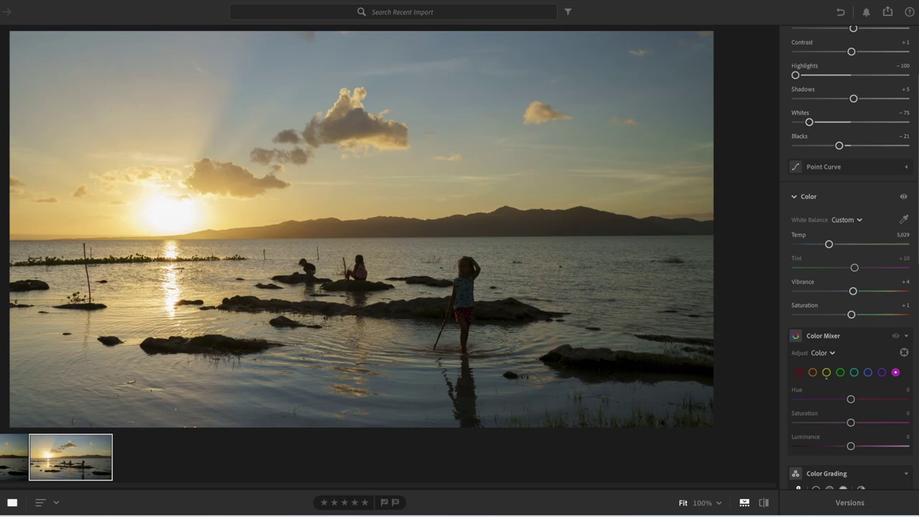
{"action": "scroll", "coordinate": [848, 288], "scroll_direction": "down", "scroll_amount": 3}
{"action": "scroll", "coordinate": [848, 287], "scroll_direction": "down", "scroll_amount": 2}
{"action": "scroll", "coordinate": [848, 287], "scroll_direction": "down", "scroll_amount": 2}
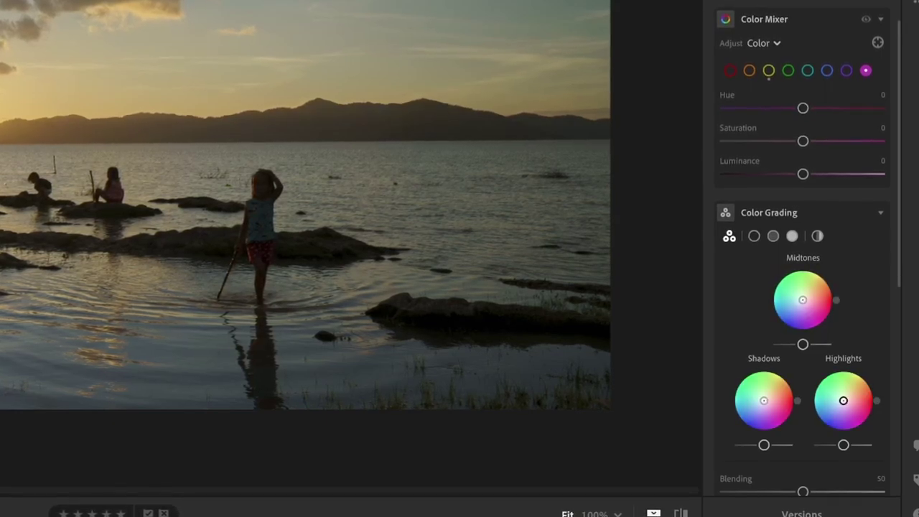
{"action": "mouse_move", "coordinate": [844, 401]}
{"action": "left_mouse_down"}
{"action": "mouse_move", "coordinate": [844, 375]}
{"action": "mouse_move", "coordinate": [844, 401]}
{"action": "left_mouse_up"}
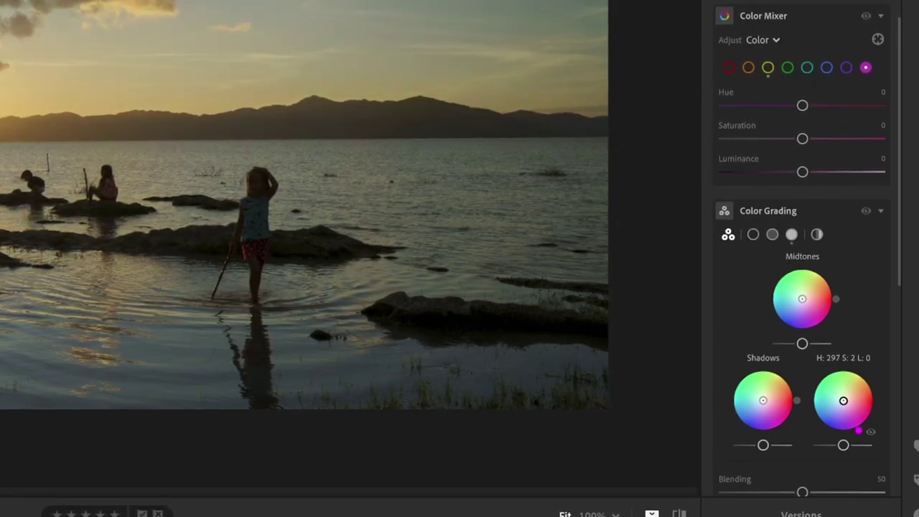
{"action": "left_click_drag", "start_coordinate": [843, 400], "coordinate": [843, 397]}
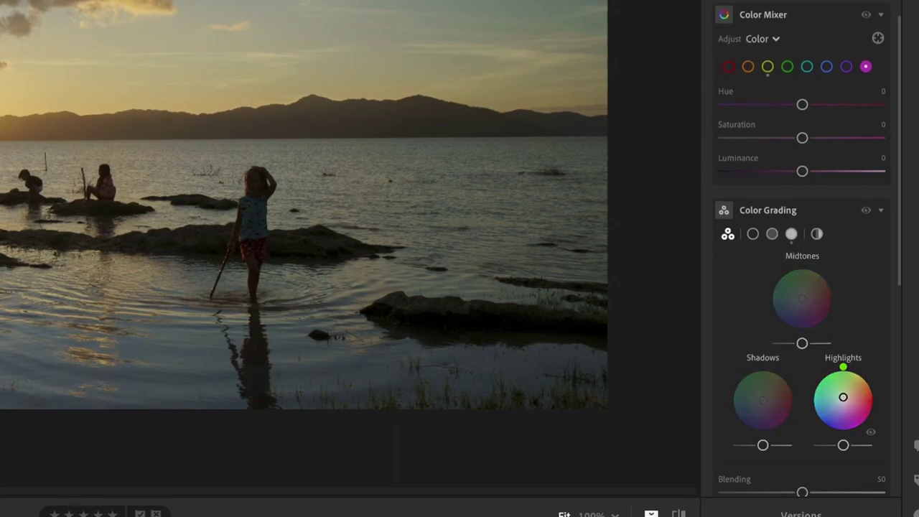
{"action": "mouse_move", "coordinate": [763, 400]}
{"action": "left_mouse_down"}
{"action": "mouse_move", "coordinate": [788, 399]}
{"action": "mouse_move", "coordinate": [762, 404]}
{"action": "left_mouse_up"}
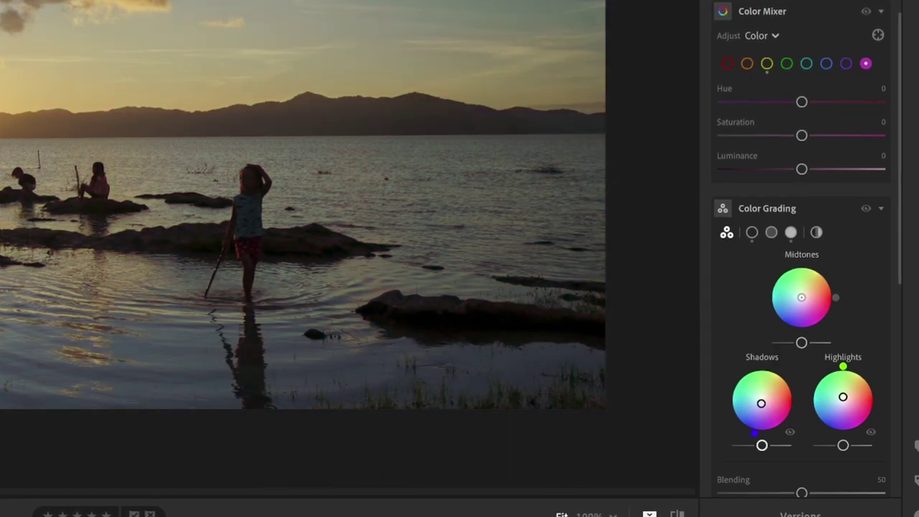
{"action": "mouse_move", "coordinate": [763, 446]}
{"action": "left_mouse_down"}
{"action": "mouse_move", "coordinate": [774, 446]}
{"action": "mouse_move", "coordinate": [752, 445]}
{"action": "mouse_move", "coordinate": [762, 445]}
{"action": "left_mouse_up"}
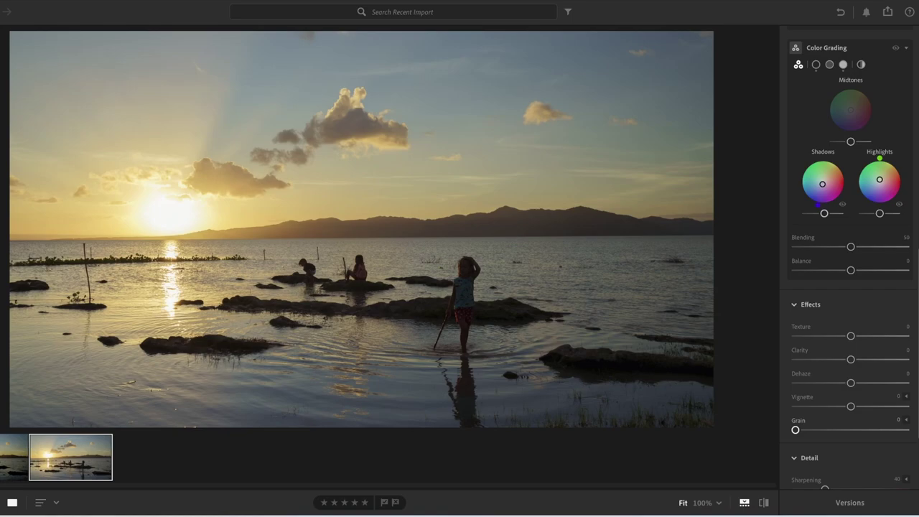
{"action": "left_click_drag", "start_coordinate": [795, 429], "coordinate": [797, 430]}
{"action": "left_click_drag", "start_coordinate": [796, 429], "coordinate": [795, 430]}
{"action": "left_click", "coordinate": [795, 430]}
{"action": "mouse_move", "coordinate": [796, 430]}
{"action": "left_mouse_down"}
{"action": "mouse_move", "coordinate": [868, 430]}
{"action": "mouse_move", "coordinate": [796, 430]}
{"action": "left_mouse_up"}
{"action": "right_click", "coordinate": [869, 431]}
{"action": "key", "text": "z"}
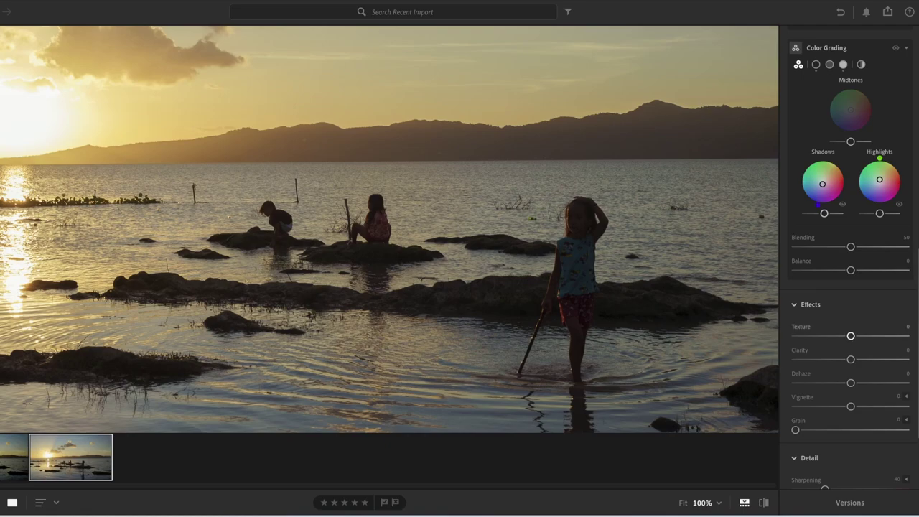
{"action": "left_click_drag", "start_coordinate": [851, 335], "coordinate": [886, 335]}
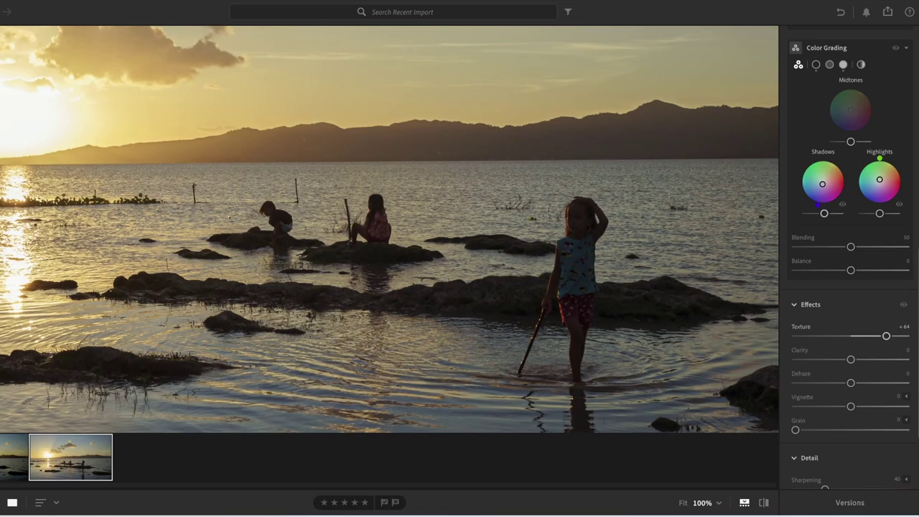
{"action": "key", "text": "z"}
{"action": "double_click", "coordinate": [886, 335]}
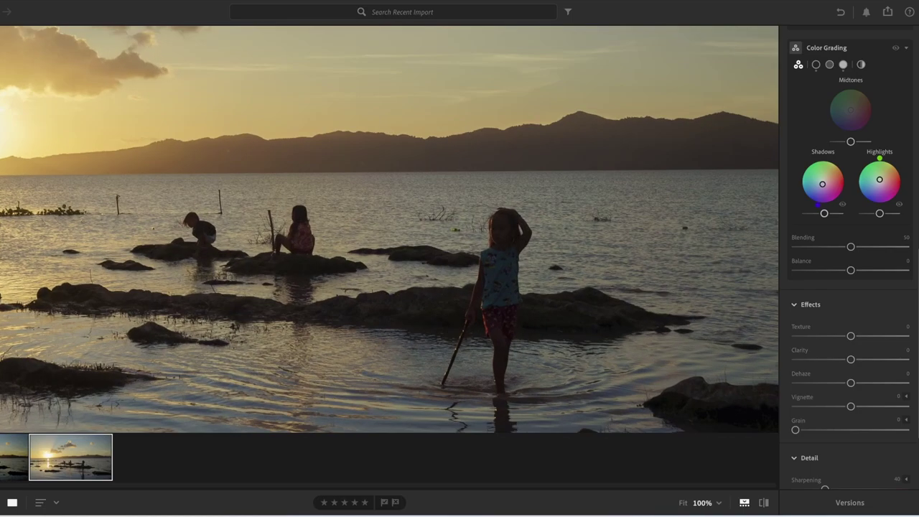
{"action": "mouse_move", "coordinate": [851, 359]}
{"action": "left_mouse_down"}
{"action": "mouse_move", "coordinate": [891, 359]}
{"action": "mouse_move", "coordinate": [853, 359]}
{"action": "mouse_move", "coordinate": [853, 382]}
{"action": "mouse_move", "coordinate": [894, 383]}
{"action": "mouse_move", "coordinate": [852, 383]}
{"action": "left_mouse_up"}
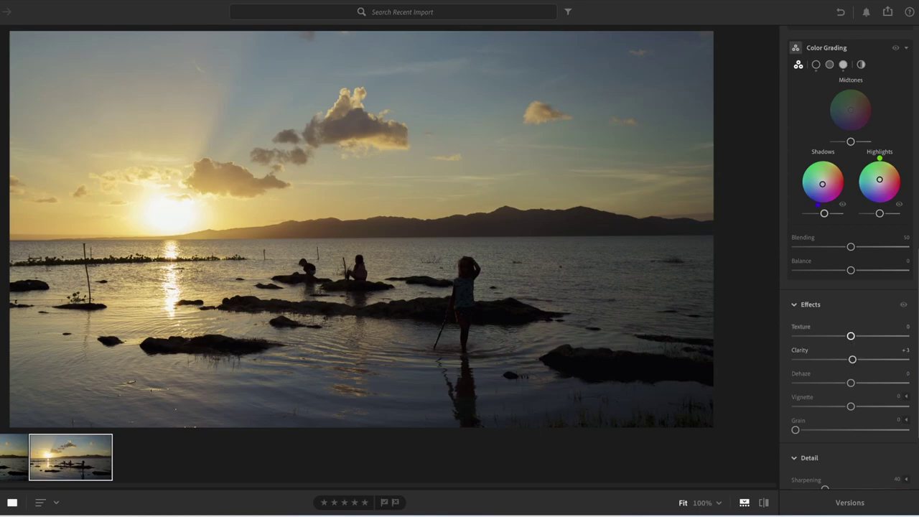
Try maximum Clarity, Texture and Dehaze, then undo the extreme settings.
{"action": "left_click_drag", "start_coordinate": [853, 359], "coordinate": [906, 359]}
{"action": "left_click_drag", "start_coordinate": [851, 336], "coordinate": [907, 336]}
{"action": "left_click_drag", "start_coordinate": [851, 383], "coordinate": [906, 383]}
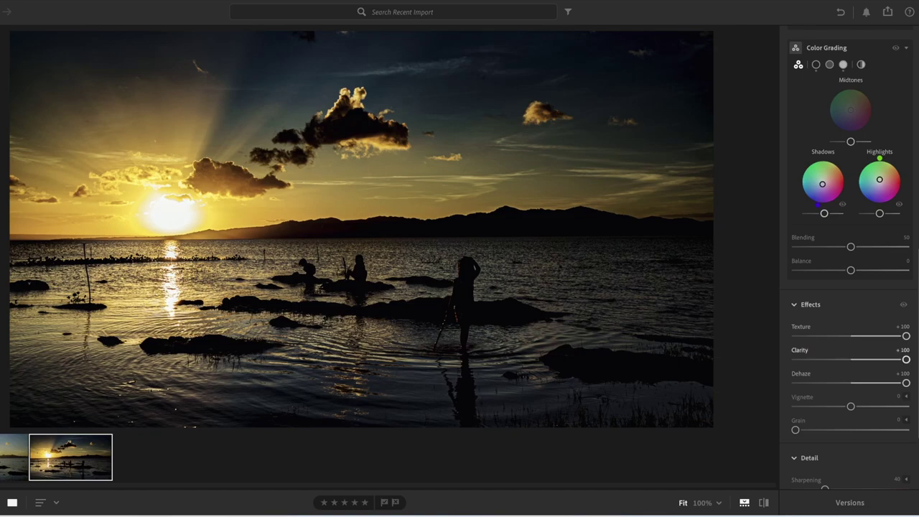
{"action": "key", "text": "ctrl+z"}
{"action": "scroll", "coordinate": [849, 258], "scroll_direction": "up", "scroll_amount": 1}
{"action": "scroll", "coordinate": [850, 259], "scroll_direction": "up", "scroll_amount": 4}
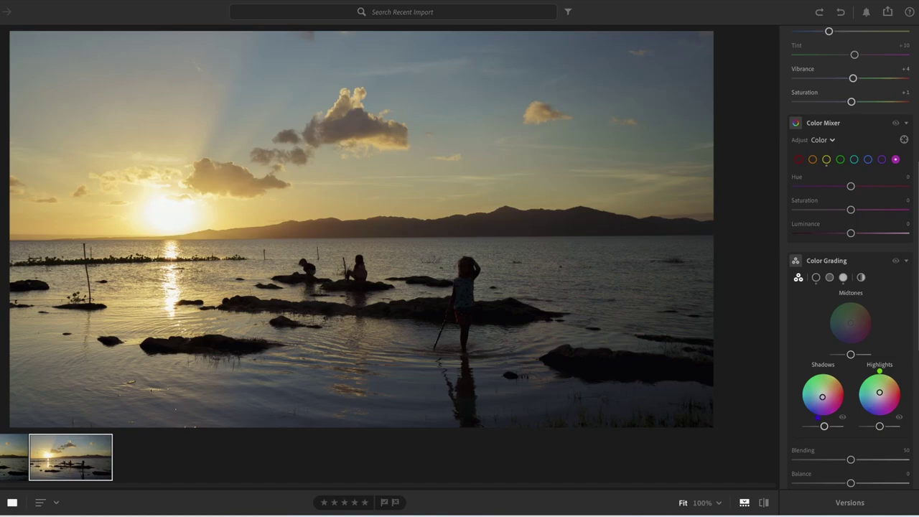
With a small healing brush, heal a speck in the upper-left sky and a spot in the lower-left water.
{"action": "key", "text": "h"}
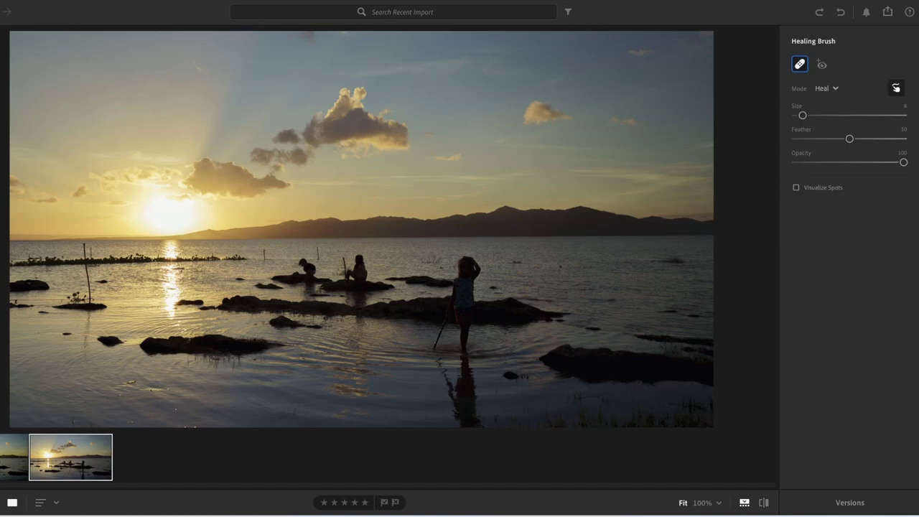
{"action": "key", "text": "bracketright"}
{"action": "key", "text": "bracketright"}
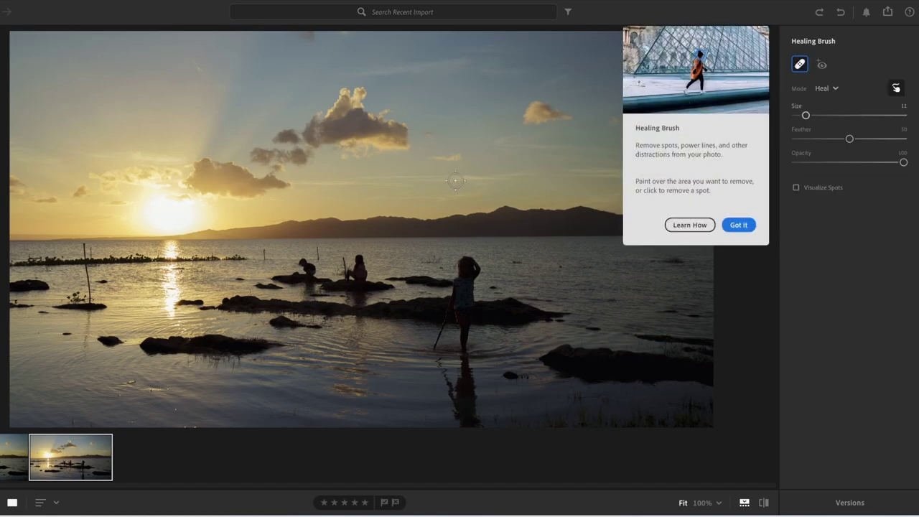
{"action": "key", "text": "bracketleft"}
{"action": "key", "text": "bracketleft"}
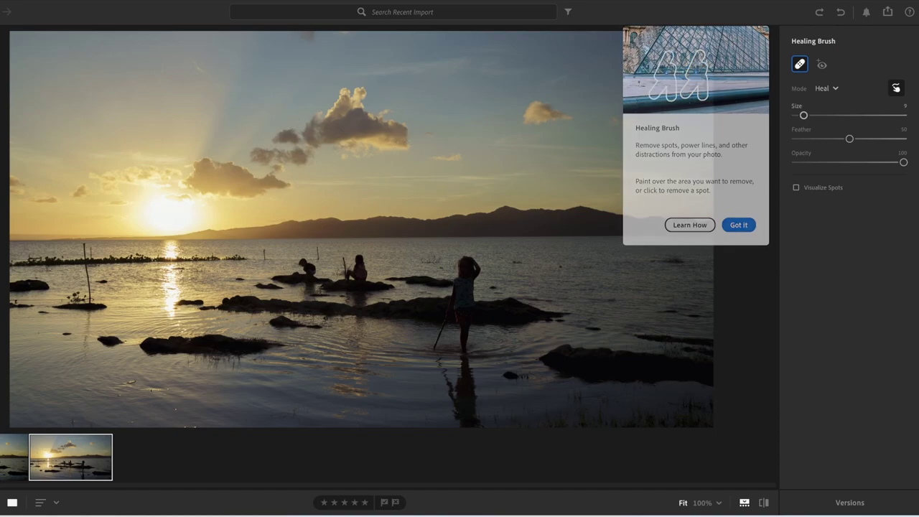
{"action": "left_click", "coordinate": [199, 62]}
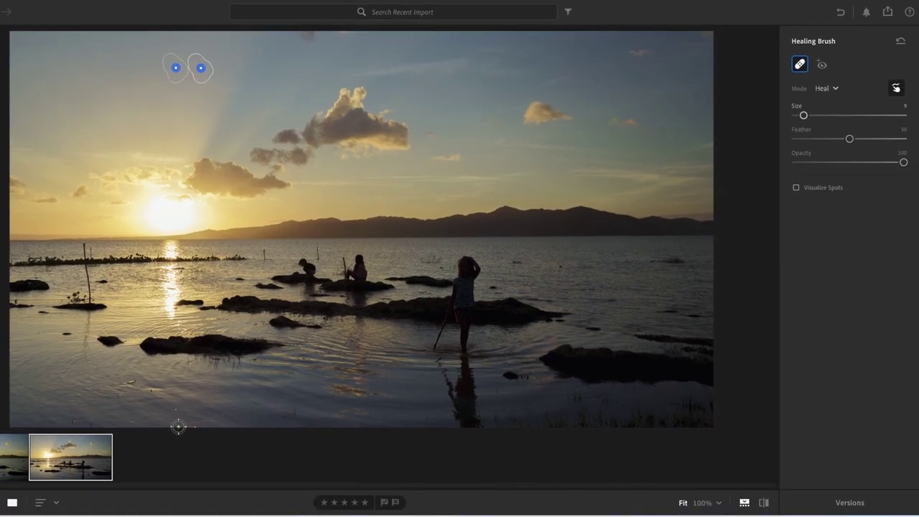
{"action": "left_click", "coordinate": [171, 420]}
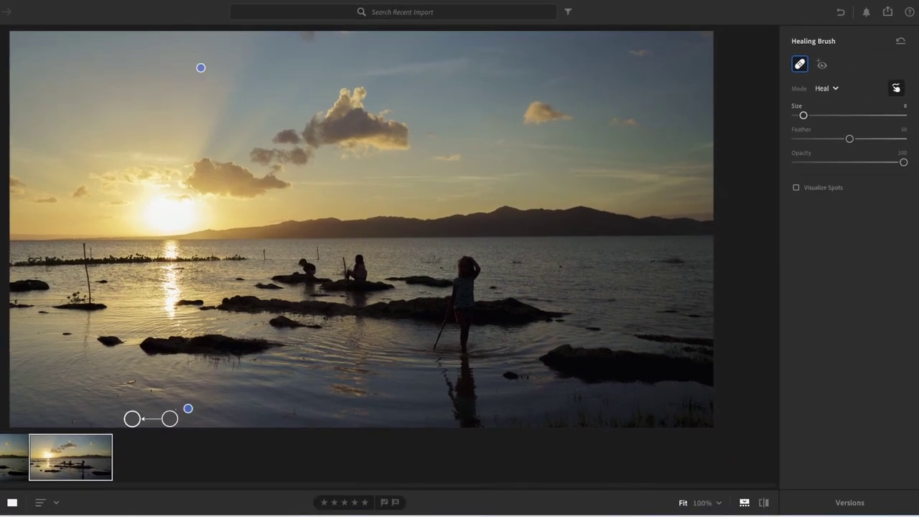
{"action": "left_click", "coordinate": [827, 88]}
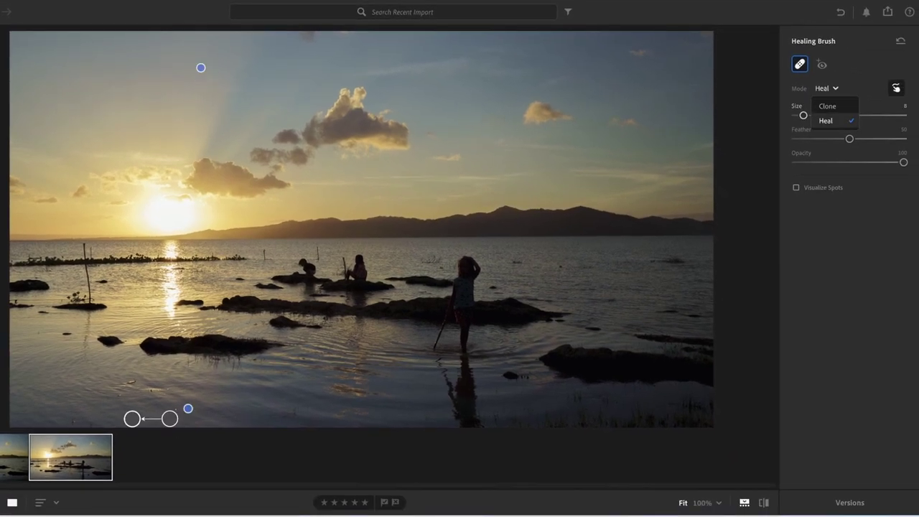
Clone over the sky right of the clouds, sourcing it from plain sky above.
{"action": "left_click", "coordinate": [823, 104]}
{"action": "key", "text": "bracketright"}
{"action": "key", "text": "bracketright"}
{"action": "key", "text": "bracketright"}
{"action": "key", "text": "bracketright"}
{"action": "key", "text": "bracketright"}
{"action": "key", "text": "bracketright"}
{"action": "key", "text": "bracketright"}
{"action": "key", "text": "bracketright"}
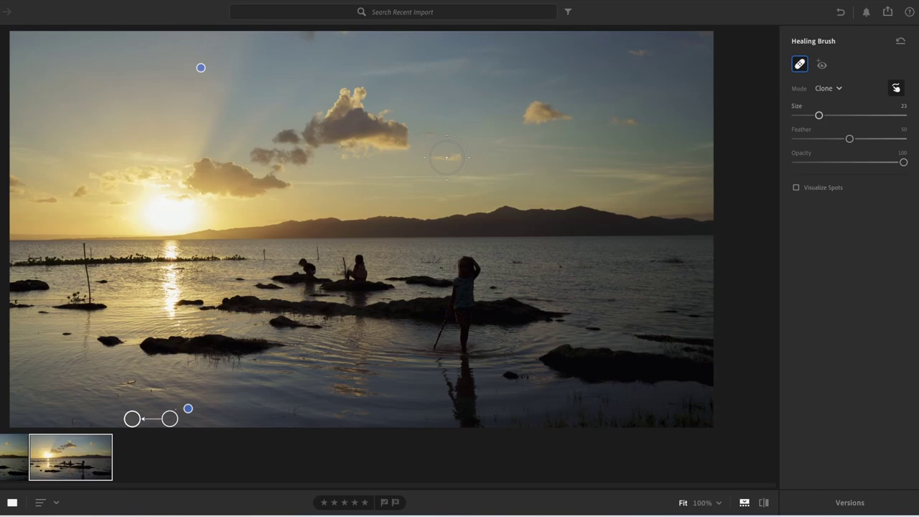
{"action": "left_click", "coordinate": [446, 157]}
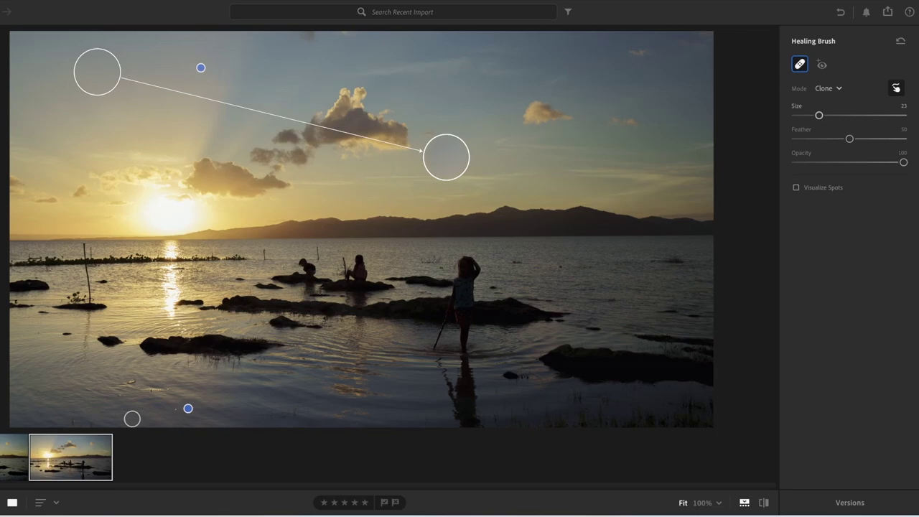
{"action": "left_click_drag", "start_coordinate": [97, 72], "coordinate": [219, 187]}
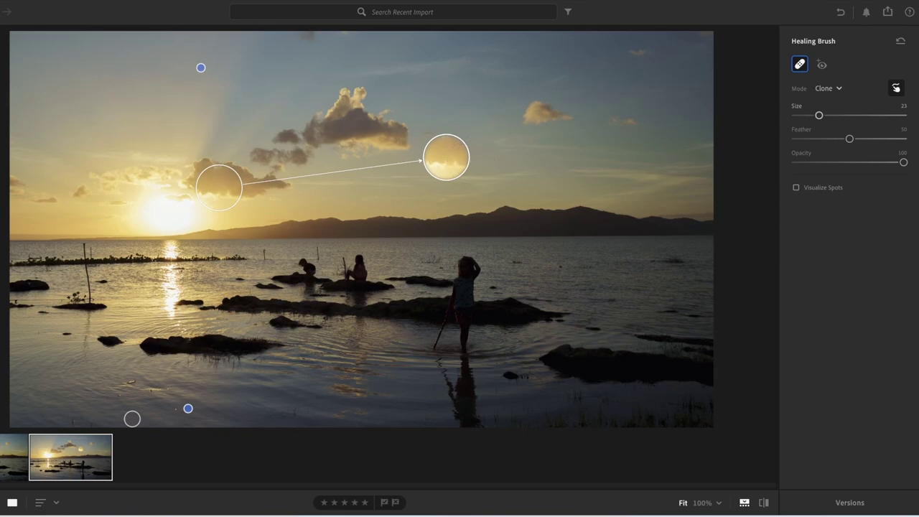
{"action": "left_click_drag", "start_coordinate": [219, 186], "coordinate": [247, 98]}
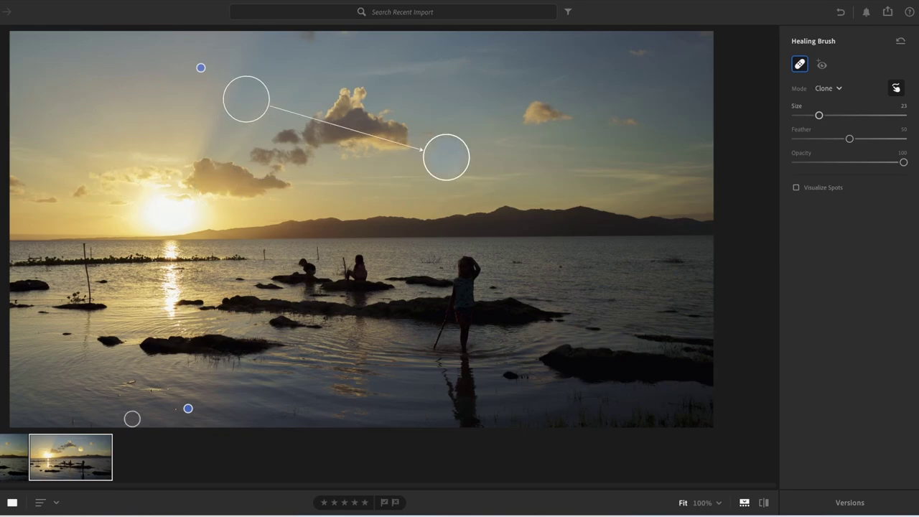
Switch the spot to Heal mode and enlarge it to Size 9, Feather 50.
{"action": "left_click", "coordinate": [828, 88]}
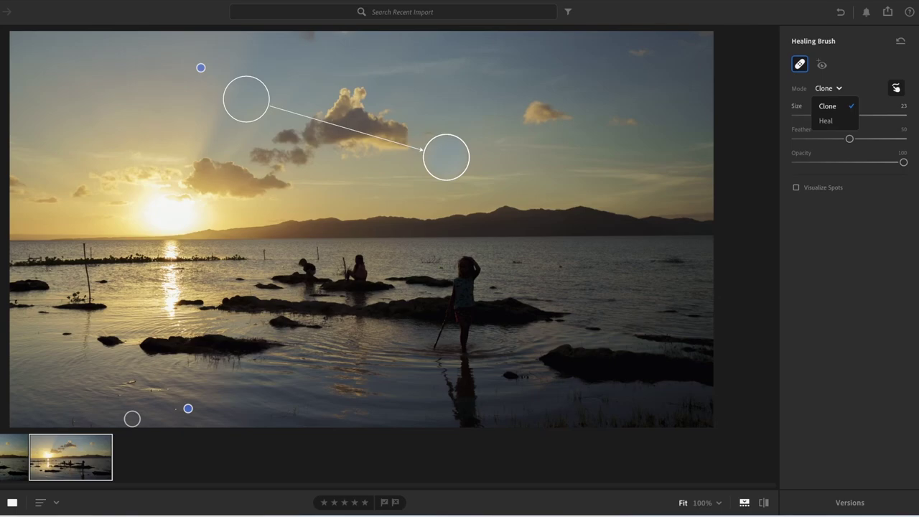
{"action": "left_click", "coordinate": [827, 120]}
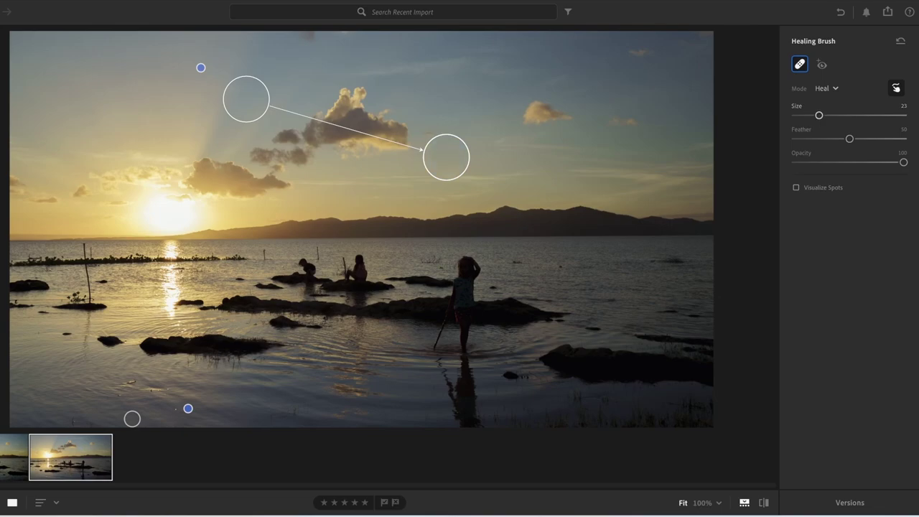
{"action": "mouse_move", "coordinate": [819, 115]}
{"action": "left_mouse_down"}
{"action": "mouse_move", "coordinate": [903, 115]}
{"action": "mouse_move", "coordinate": [854, 115]}
{"action": "mouse_move", "coordinate": [854, 138]}
{"action": "mouse_move", "coordinate": [886, 139]}
{"action": "mouse_move", "coordinate": [802, 139]}
{"action": "mouse_move", "coordinate": [871, 139]}
{"action": "mouse_move", "coordinate": [899, 162]}
{"action": "mouse_move", "coordinate": [799, 162]}
{"action": "mouse_move", "coordinate": [895, 163]}
{"action": "left_mouse_up"}
Delete the sky patch, try a darkened Select Sky mask and a brush stroke, then undo them.
{"action": "key", "text": "Delete"}
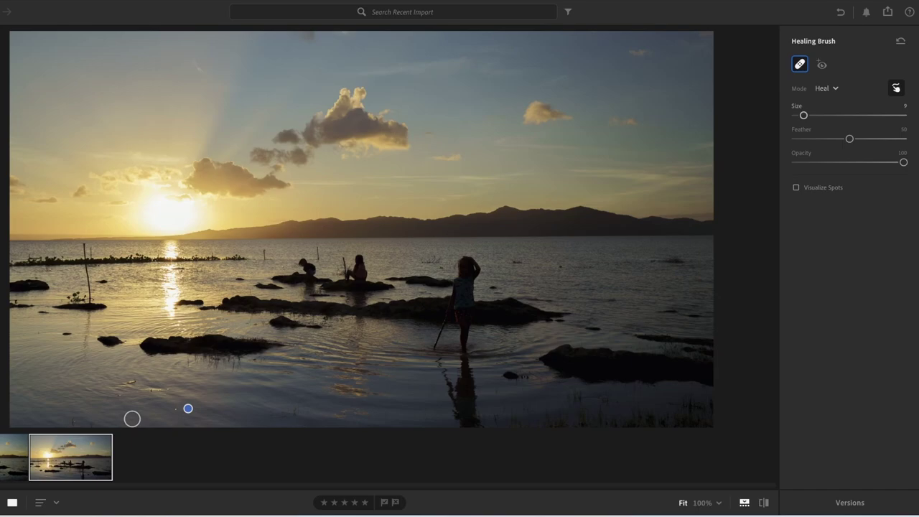
{"action": "key", "text": "m"}
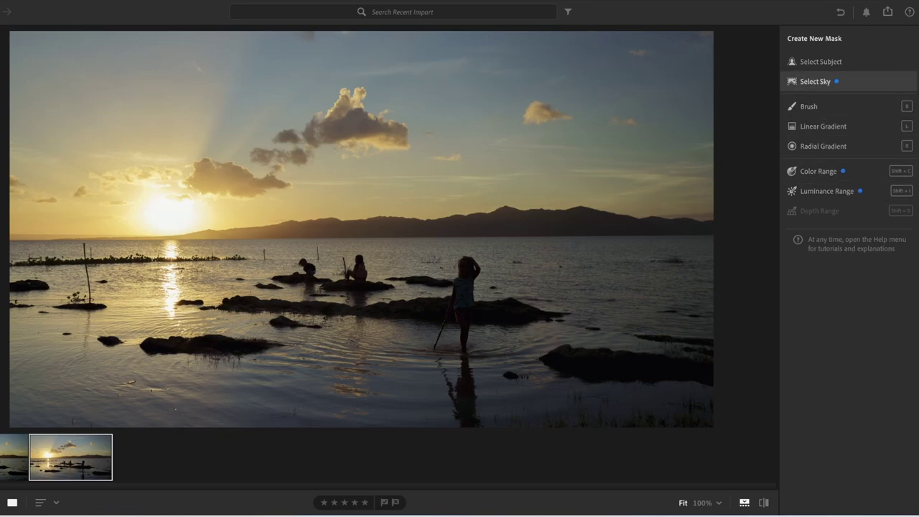
{"action": "left_click", "coordinate": [815, 82]}
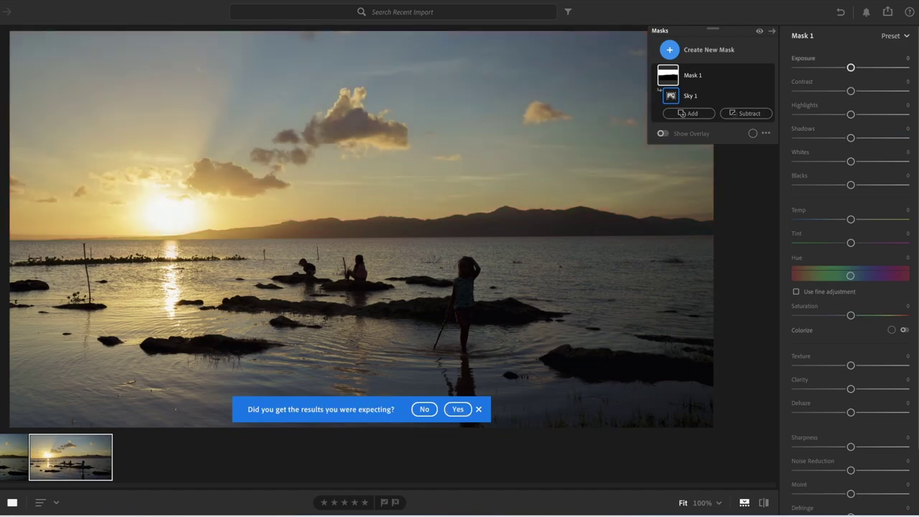
{"action": "left_click_drag", "start_coordinate": [851, 67], "coordinate": [840, 67]}
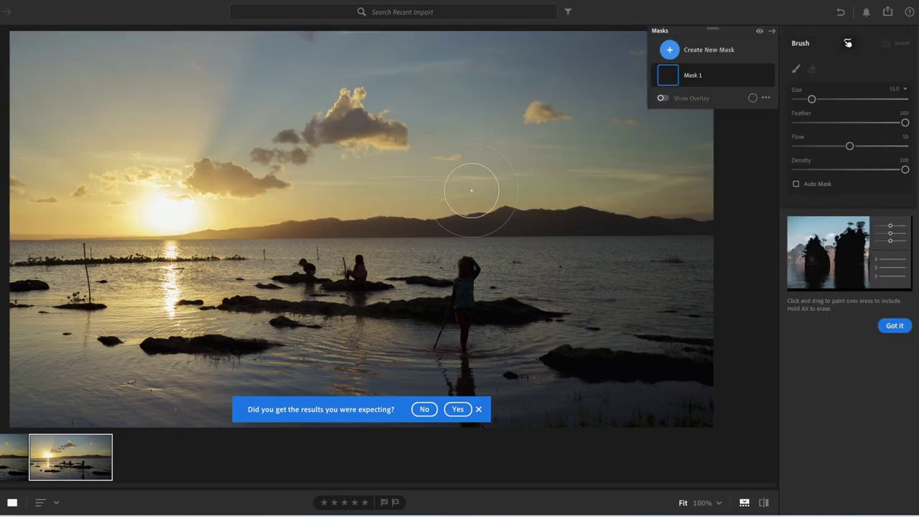
{"action": "left_click_drag", "start_coordinate": [477, 183], "coordinate": [460, 115]}
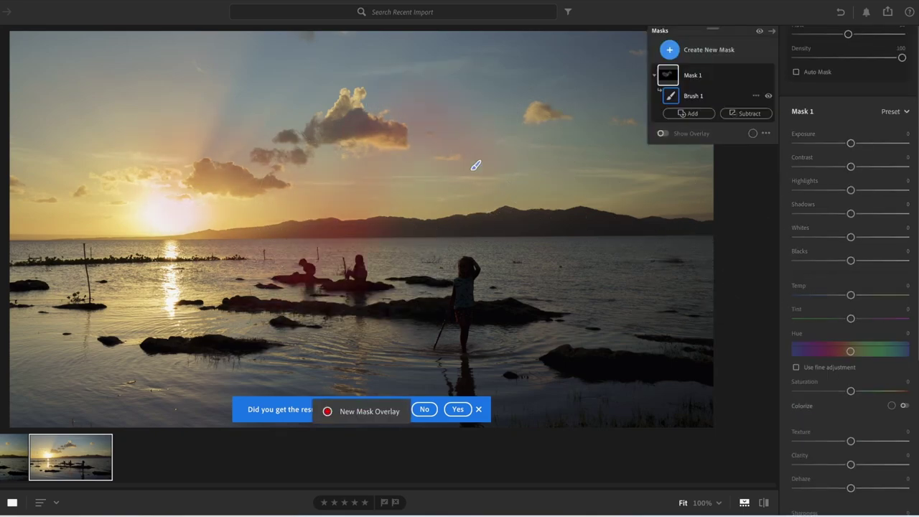
{"action": "key", "text": "ctrl+z"}
{"action": "key", "text": "ctrl+z"}
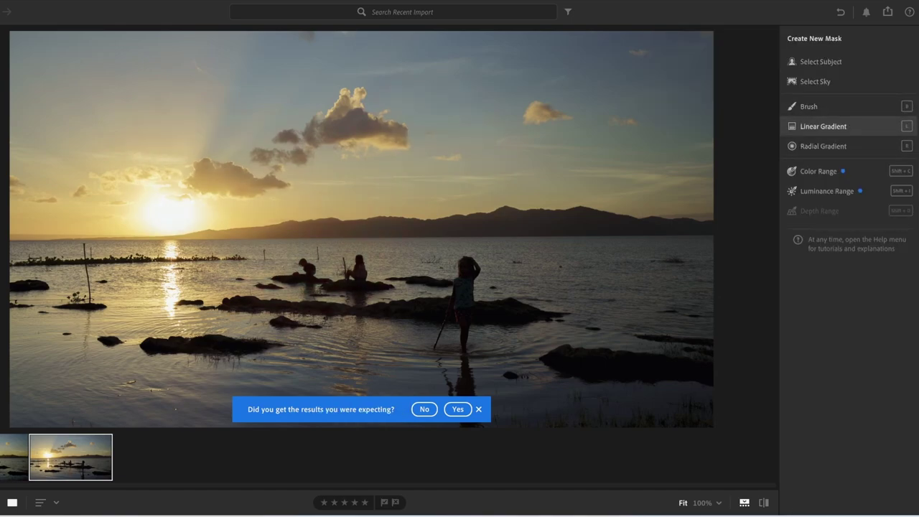
Draw a linear gradient mask from the upper sky down to the water.
{"action": "left_click", "coordinate": [824, 125]}
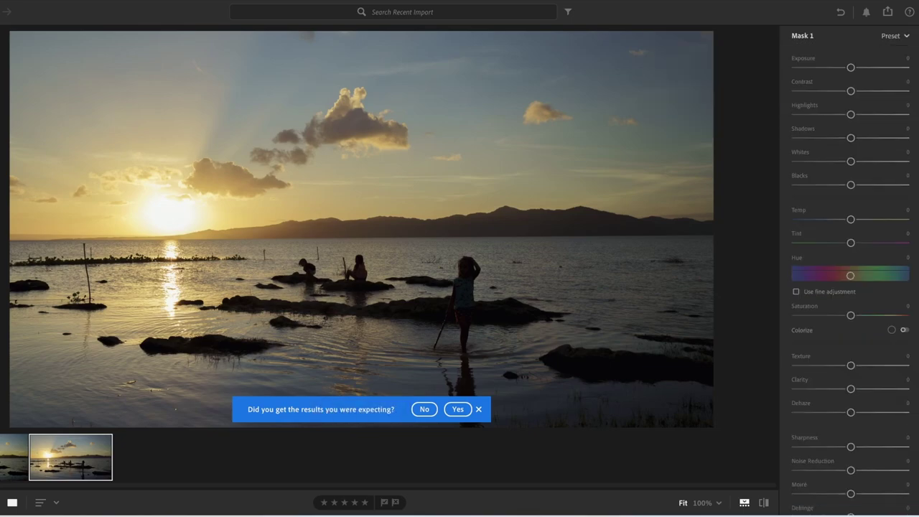
{"action": "left_click_drag", "start_coordinate": [314, 133], "coordinate": [314, 280]}
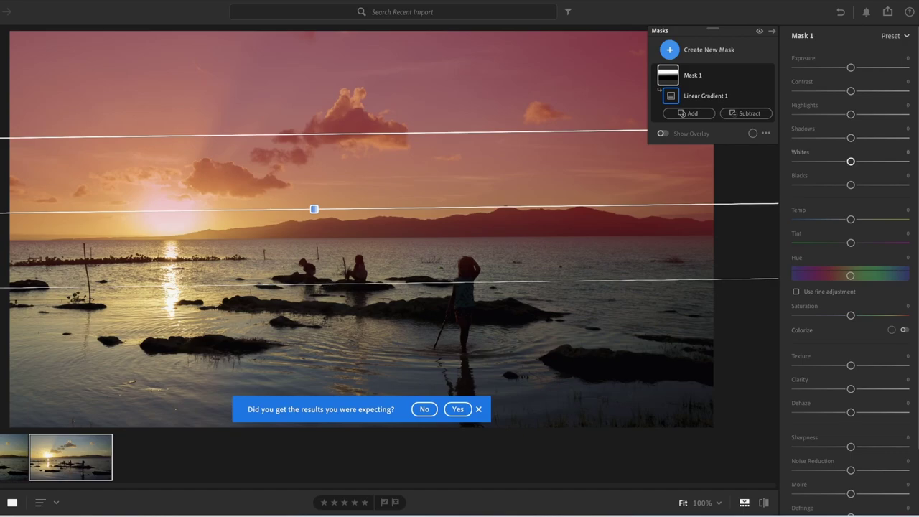
{"action": "left_click", "coordinate": [670, 49]}
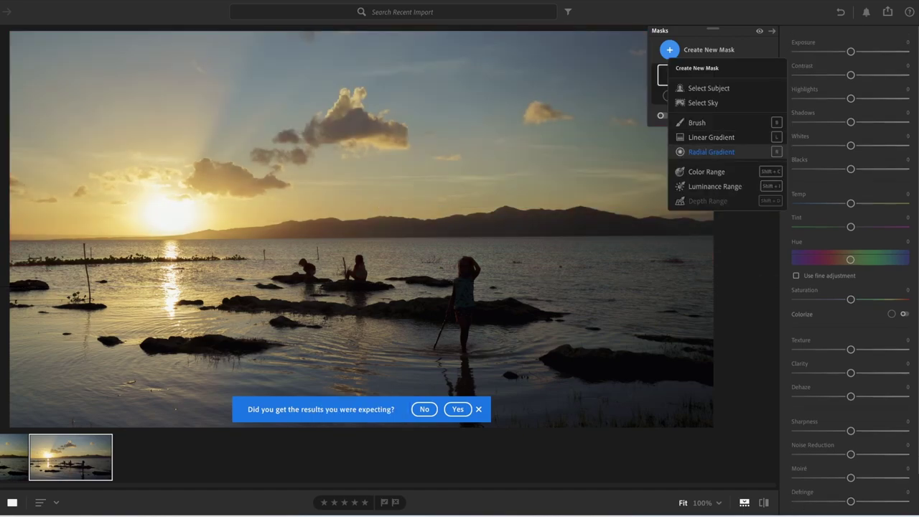
Draw a radial gradient over the sun and children, shift it left and up, and check the overlay.
{"action": "left_click", "coordinate": [711, 152]}
{"action": "left_click_drag", "start_coordinate": [304, 94], "coordinate": [546, 258]}
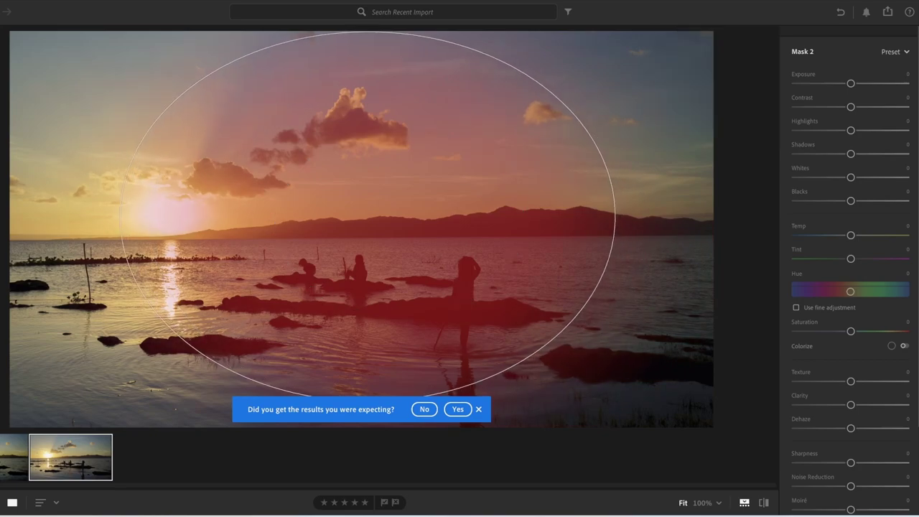
{"action": "left_click_drag", "start_coordinate": [399, 223], "coordinate": [366, 217]}
{"action": "key", "text": "o"}
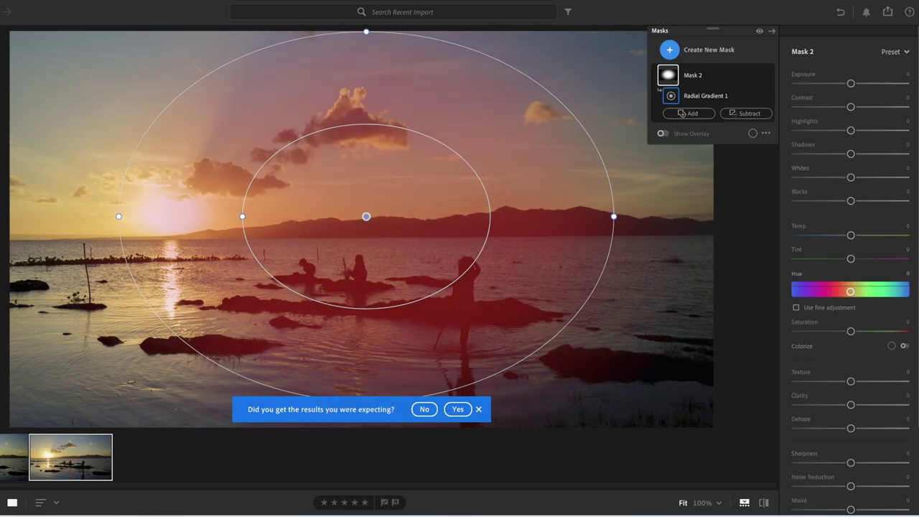
{"action": "key", "text": "o"}
{"action": "key", "text": "o"}
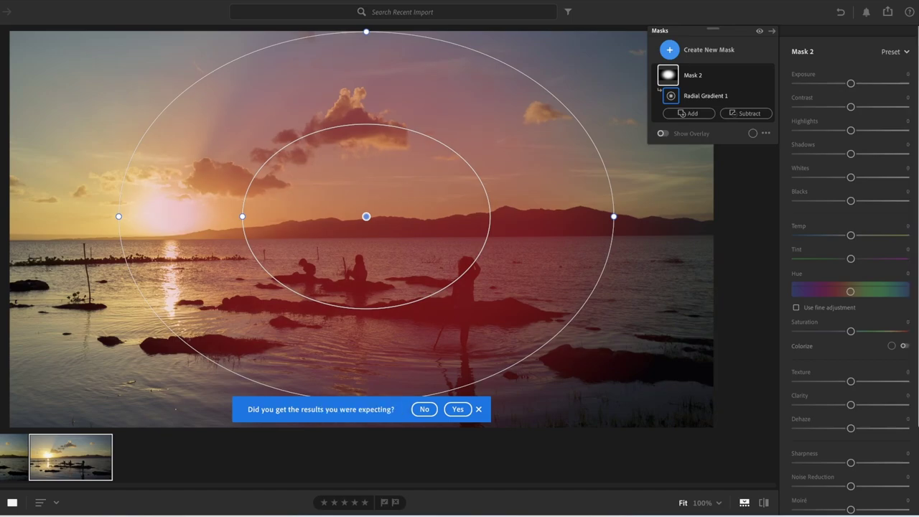
{"action": "key", "text": "o"}
{"action": "key", "text": "o"}
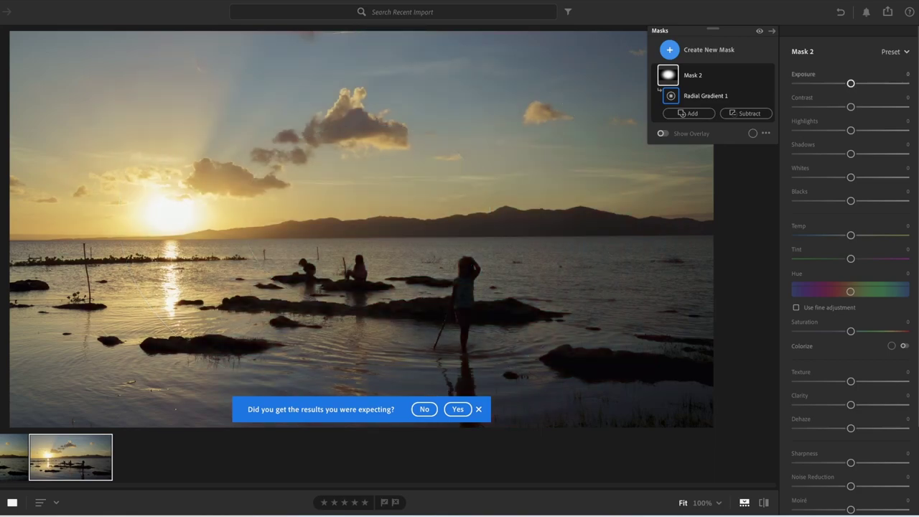
Set the radial mask to Exposure -0.16 and Blacks -3, then delete its radial gradient.
{"action": "mouse_move", "coordinate": [850, 83]}
{"action": "left_mouse_down"}
{"action": "mouse_move", "coordinate": [828, 83]}
{"action": "mouse_move", "coordinate": [890, 107]}
{"action": "mouse_move", "coordinate": [858, 106]}
{"action": "left_mouse_up"}
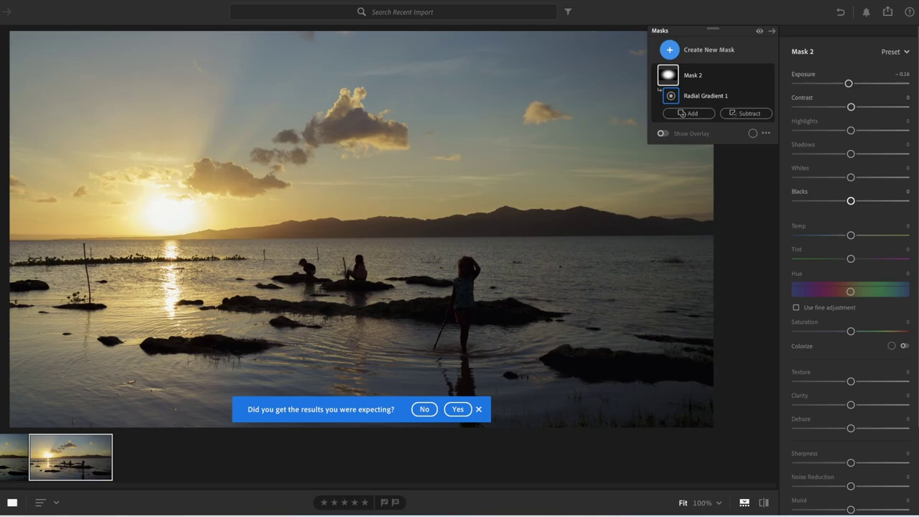
{"action": "mouse_move", "coordinate": [852, 200]}
{"action": "left_mouse_down"}
{"action": "mouse_move", "coordinate": [795, 200]}
{"action": "mouse_move", "coordinate": [849, 200]}
{"action": "left_mouse_up"}
{"action": "left_click", "coordinate": [659, 90]}
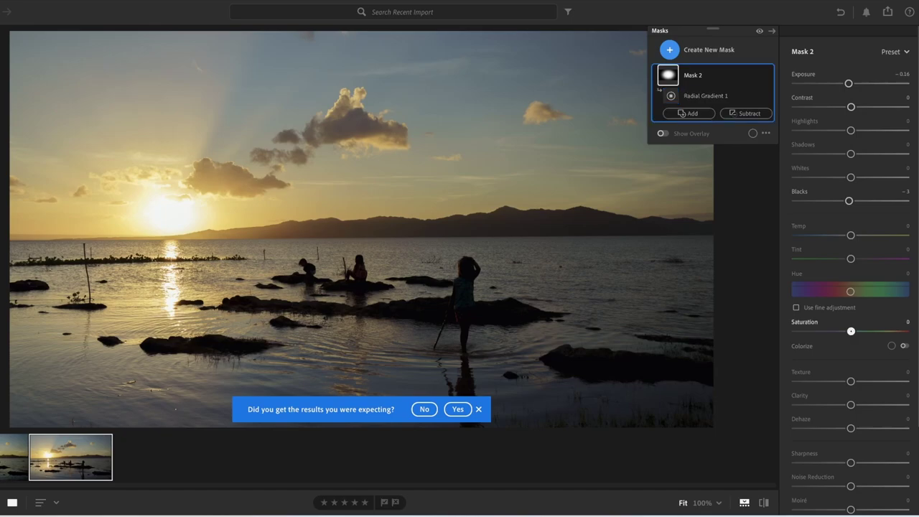
{"action": "mouse_move", "coordinate": [851, 331]}
{"action": "left_mouse_down"}
{"action": "mouse_move", "coordinate": [796, 331]}
{"action": "mouse_move", "coordinate": [851, 331]}
{"action": "left_mouse_up"}
{"action": "left_click", "coordinate": [772, 31]}
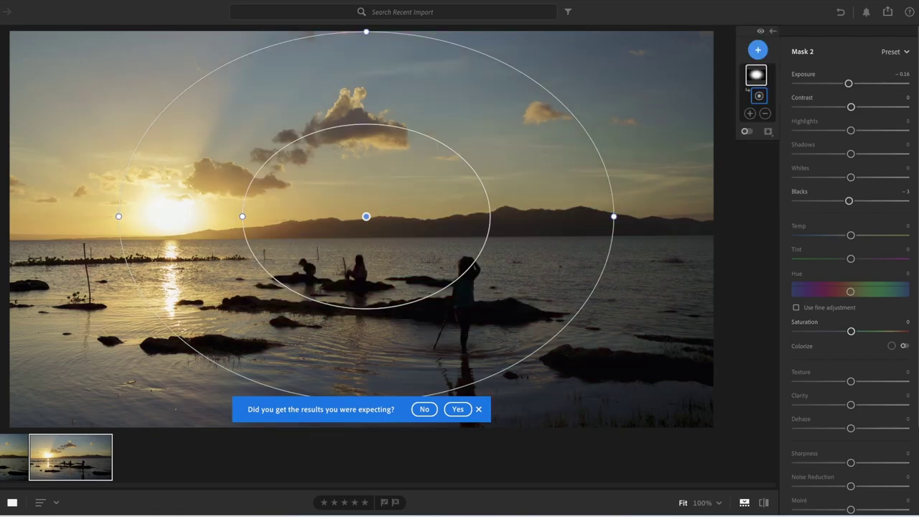
{"action": "key", "text": "Delete"}
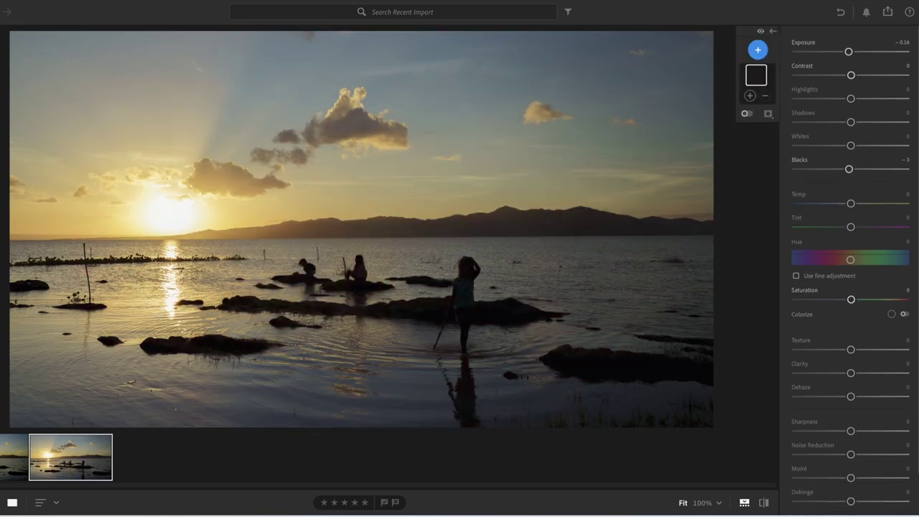